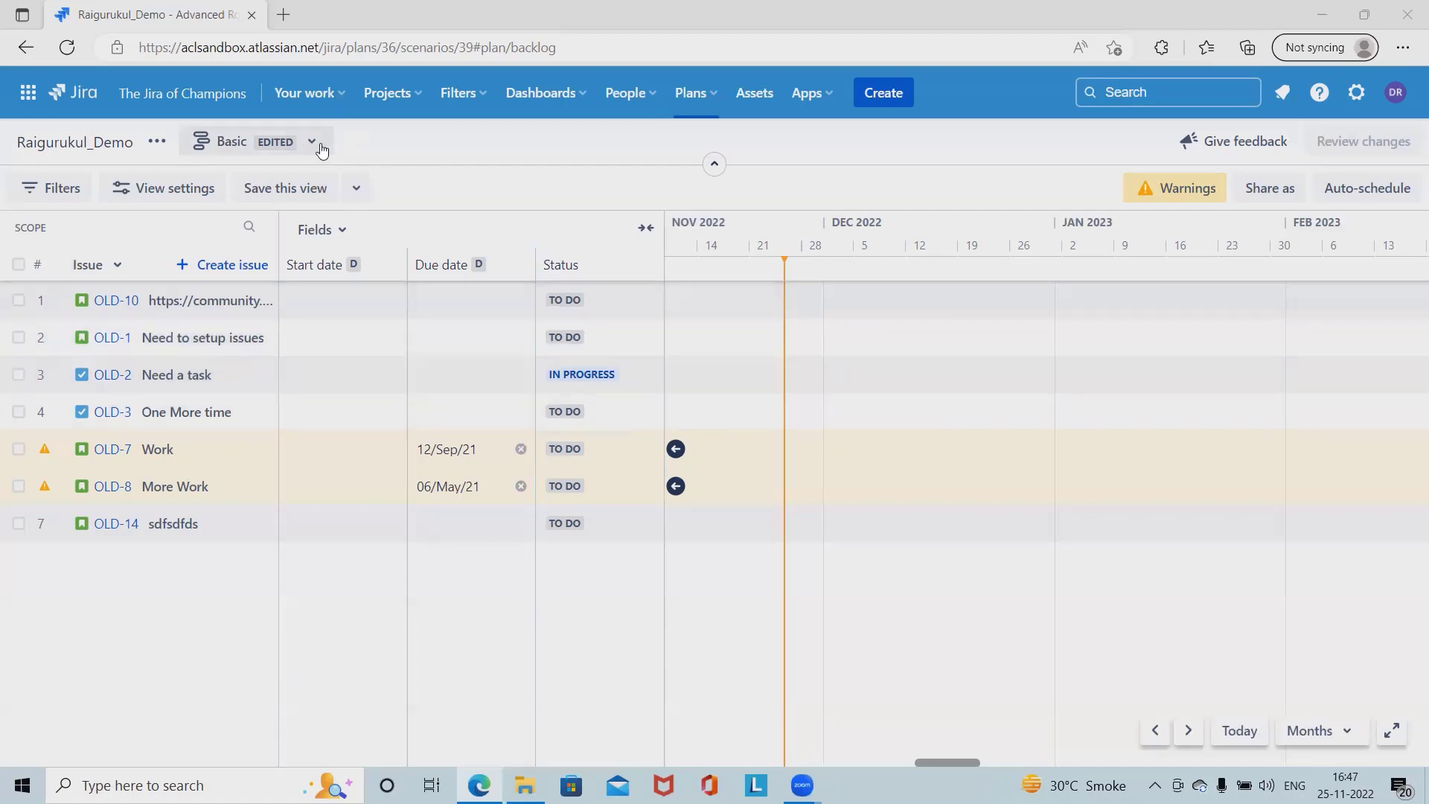
- On the plan's Releases page, view sfsd's edit form unchanged, then begin a new Old Project release
click(314, 144)
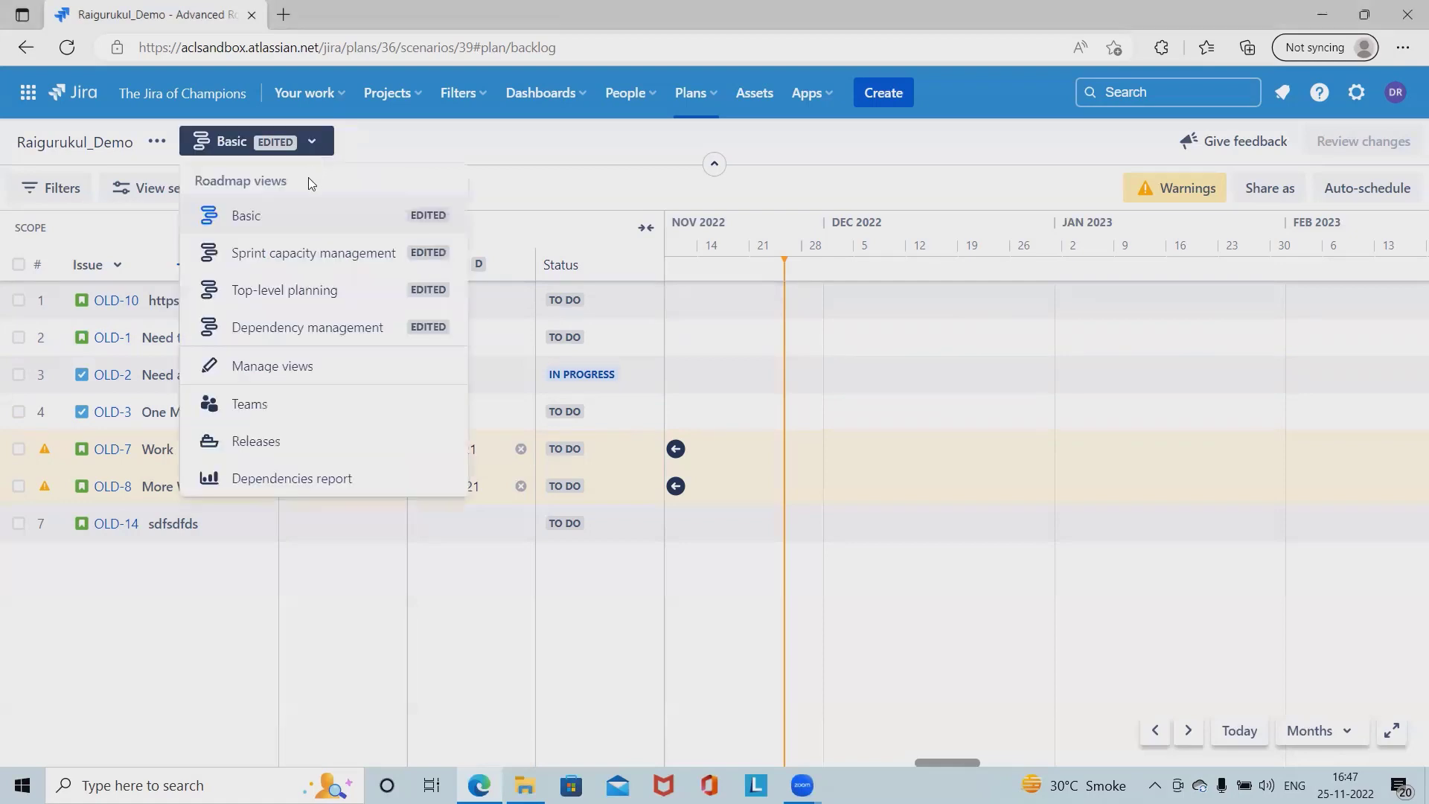
click(250, 451)
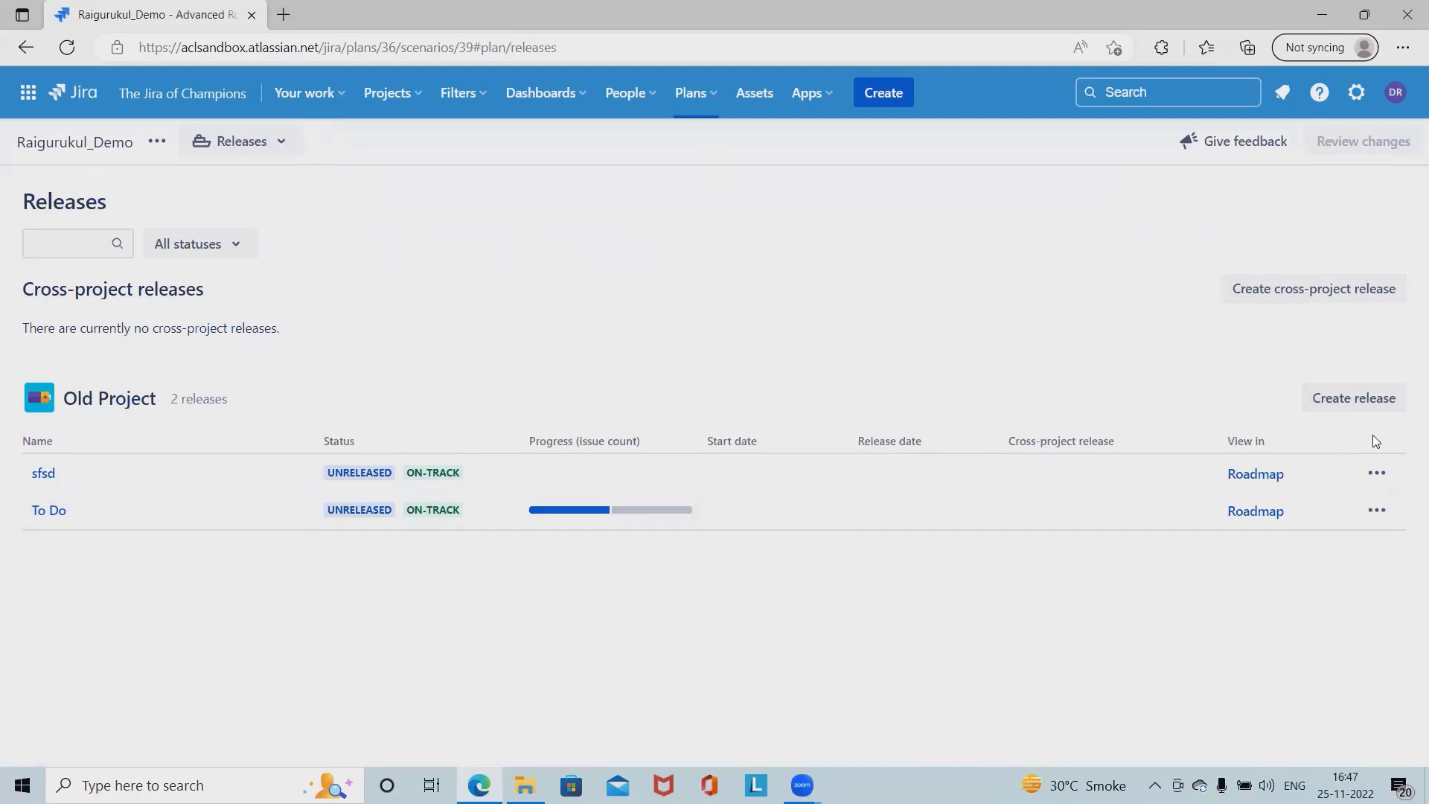
click(1377, 473)
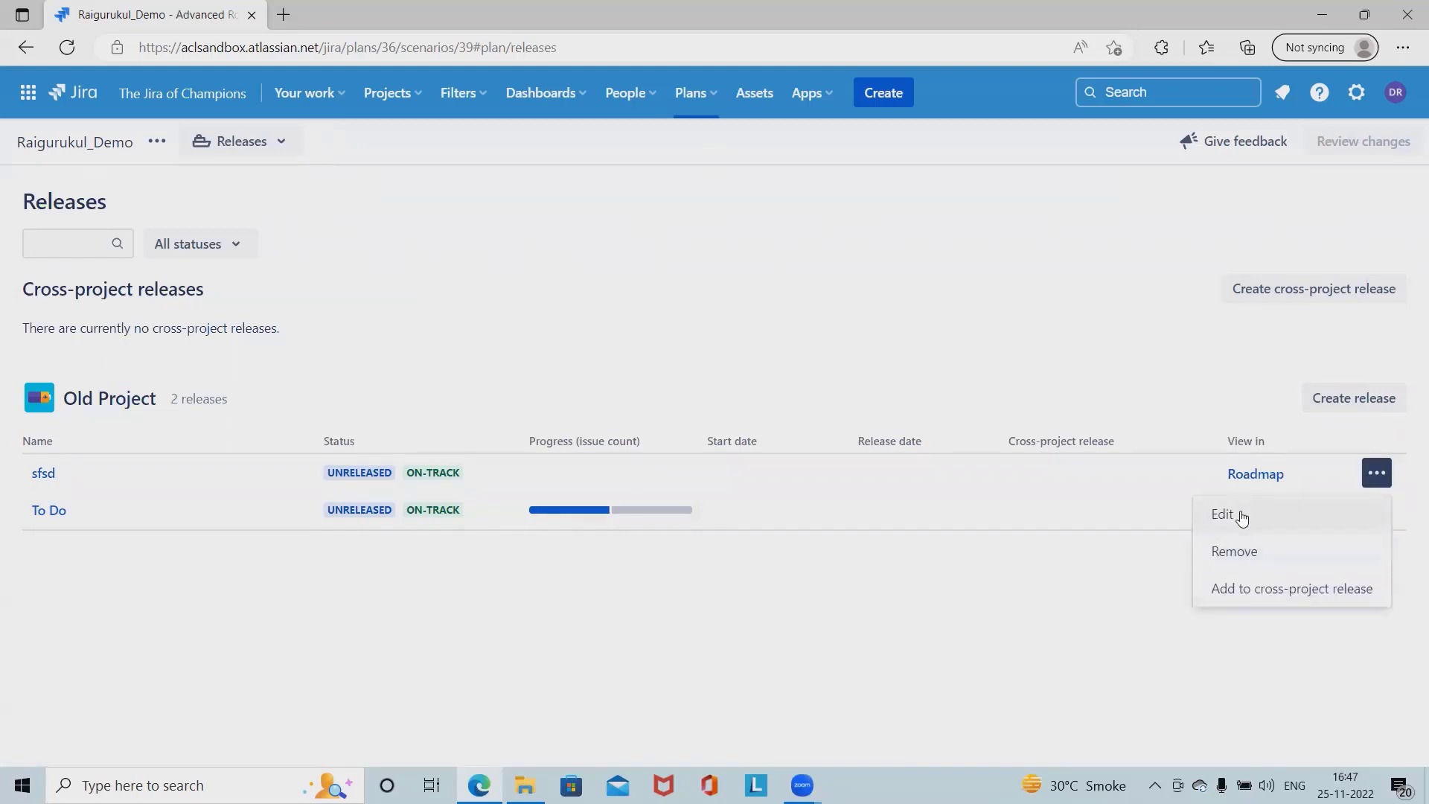
click(1224, 515)
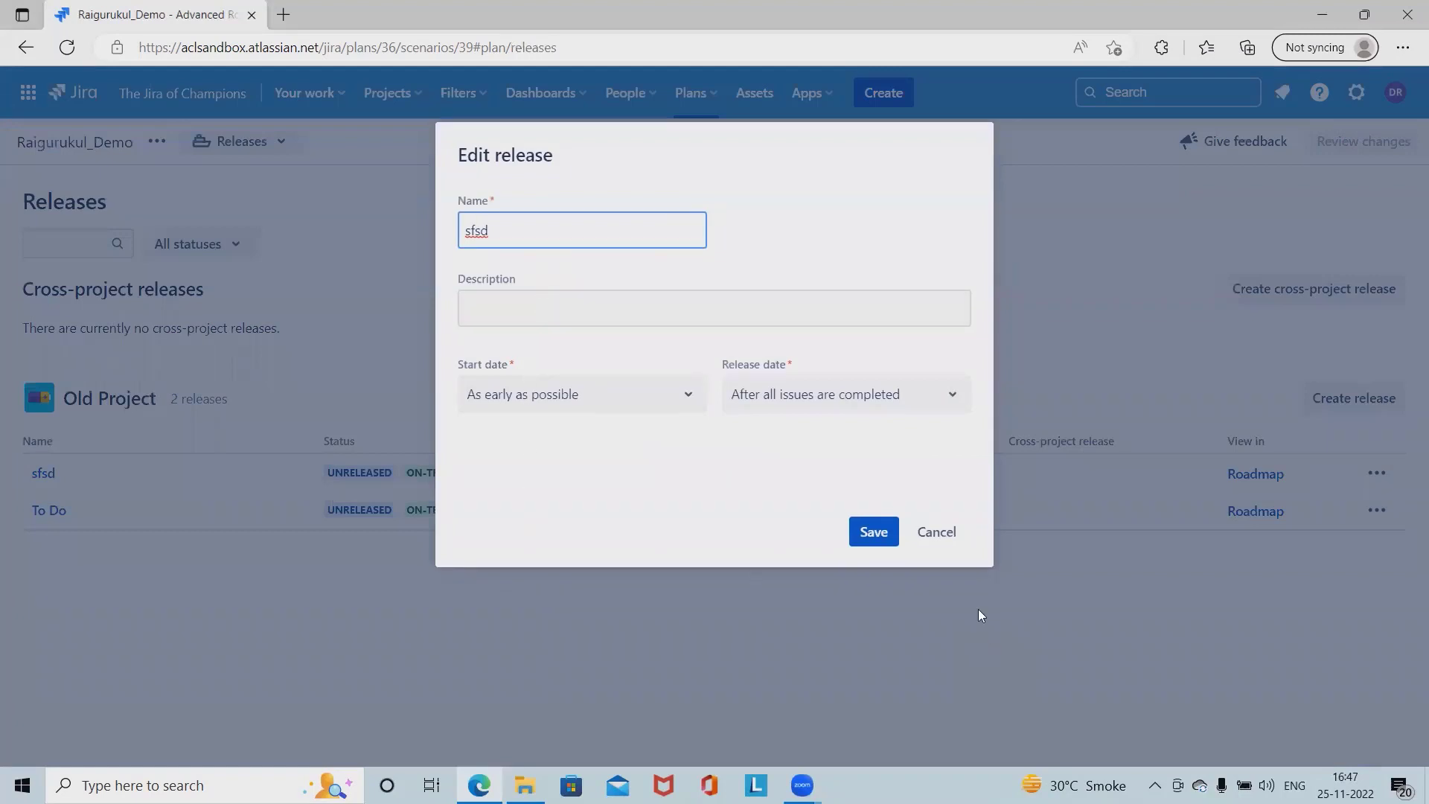
click(874, 531)
click(1371, 402)
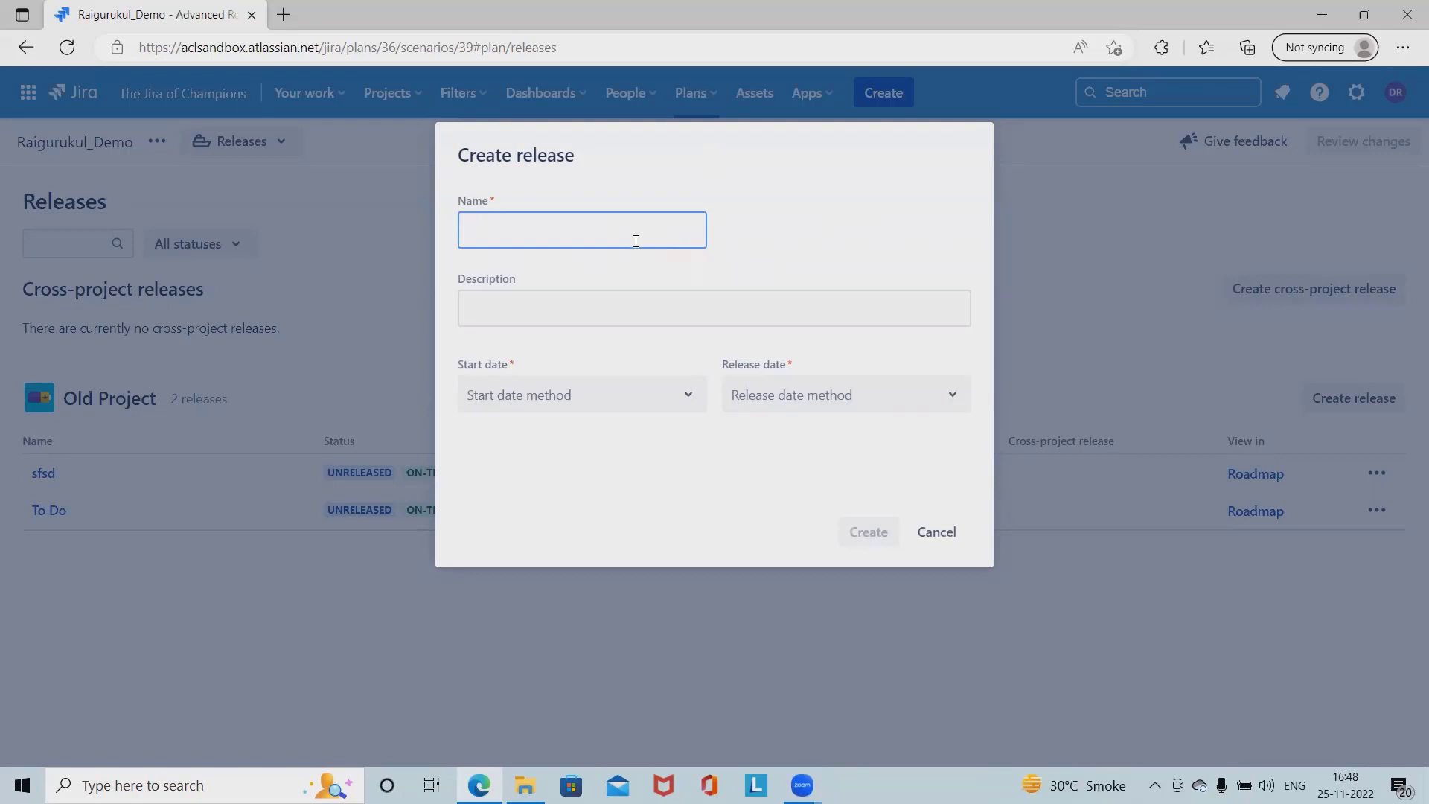
- Name the release R1.0 with a fixed start date and release once all issues complete
text(R1.0)
click(679, 318)
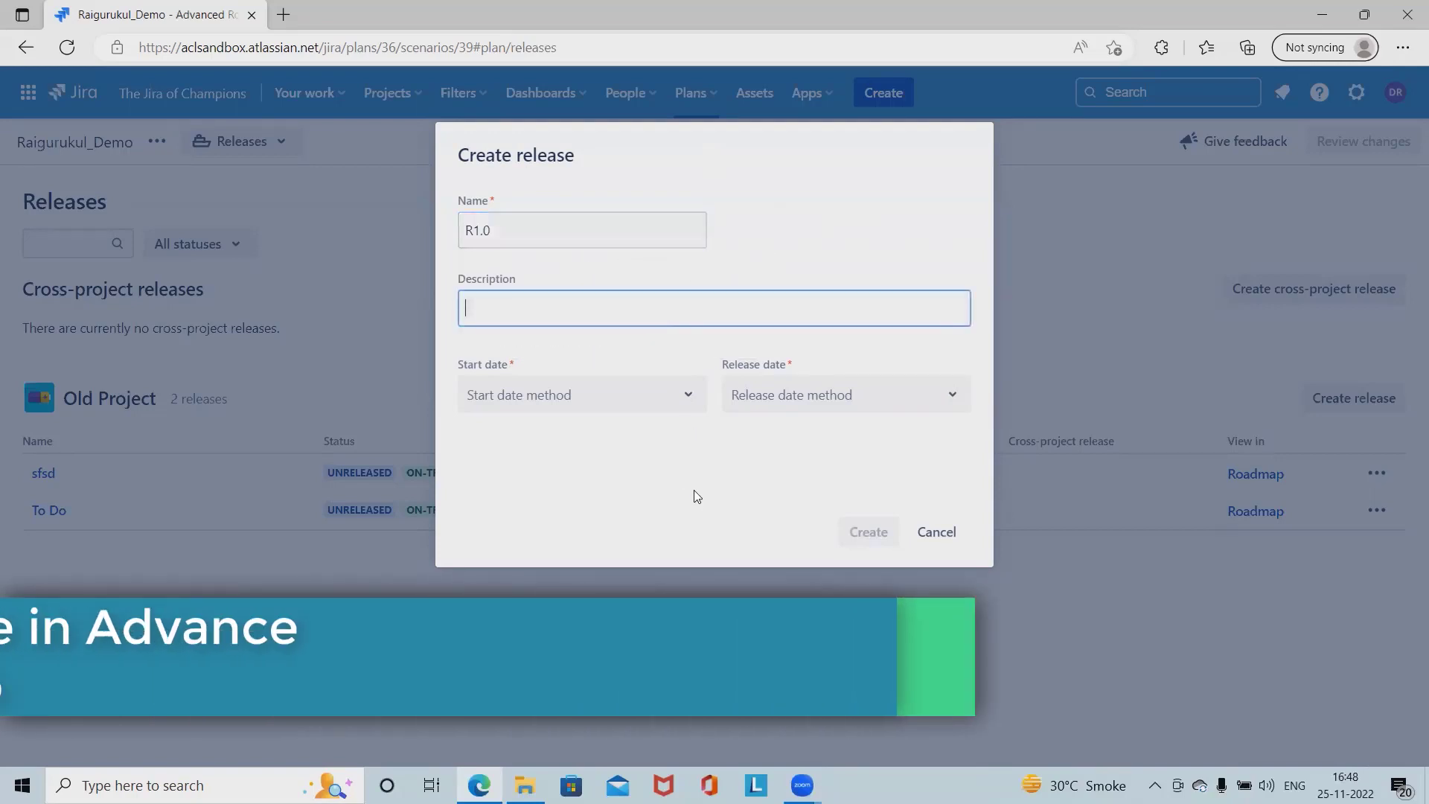
click(679, 402)
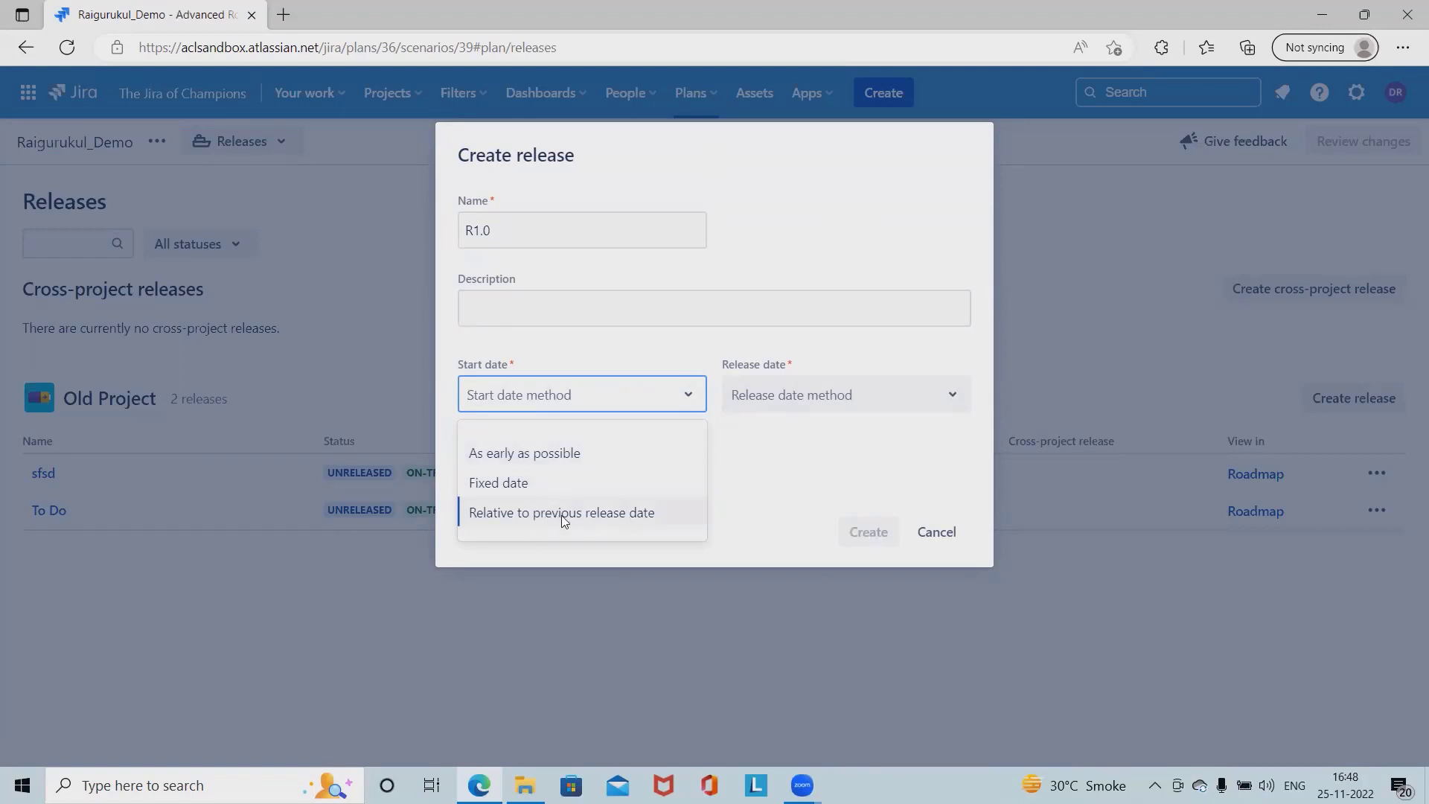
click(564, 514)
click(915, 394)
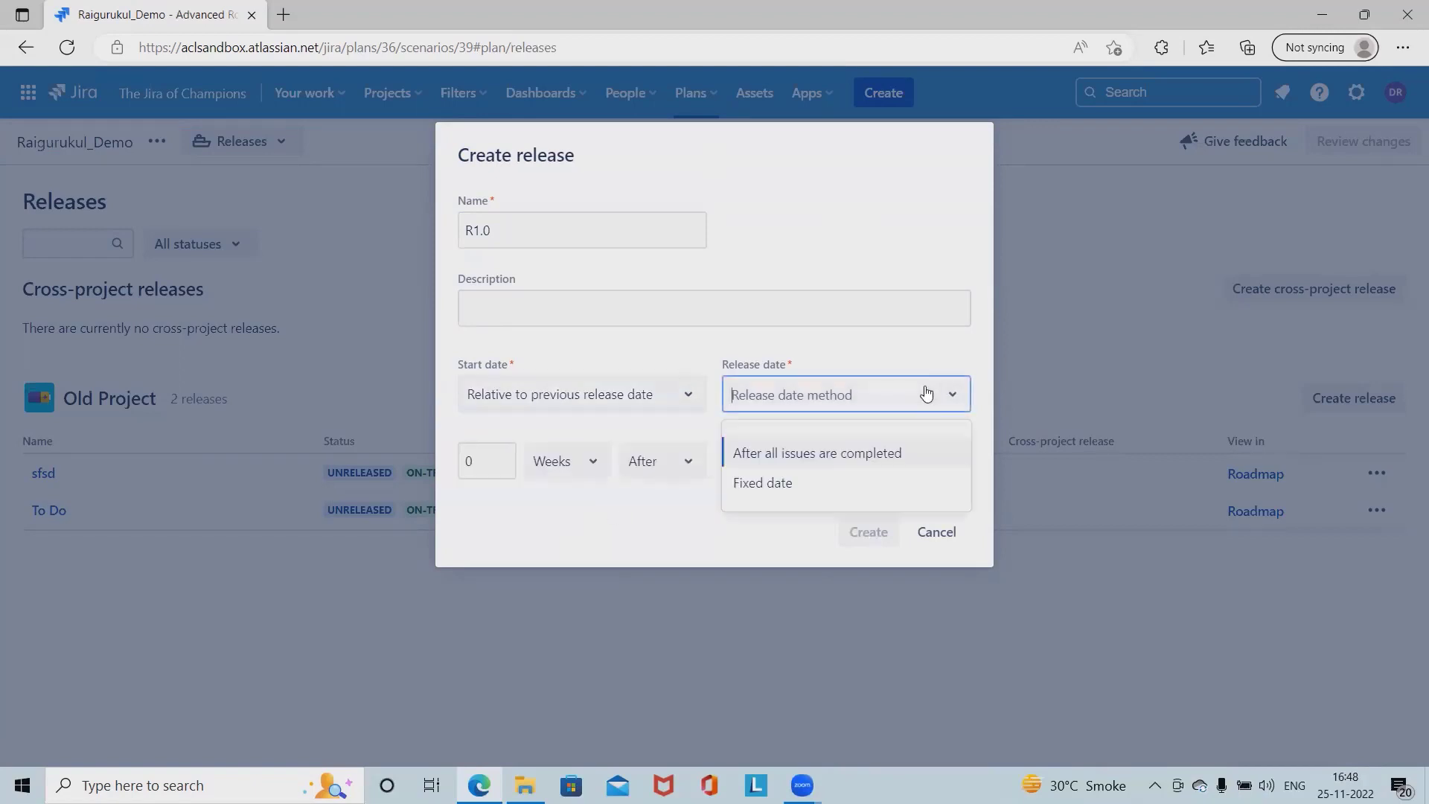
click(796, 485)
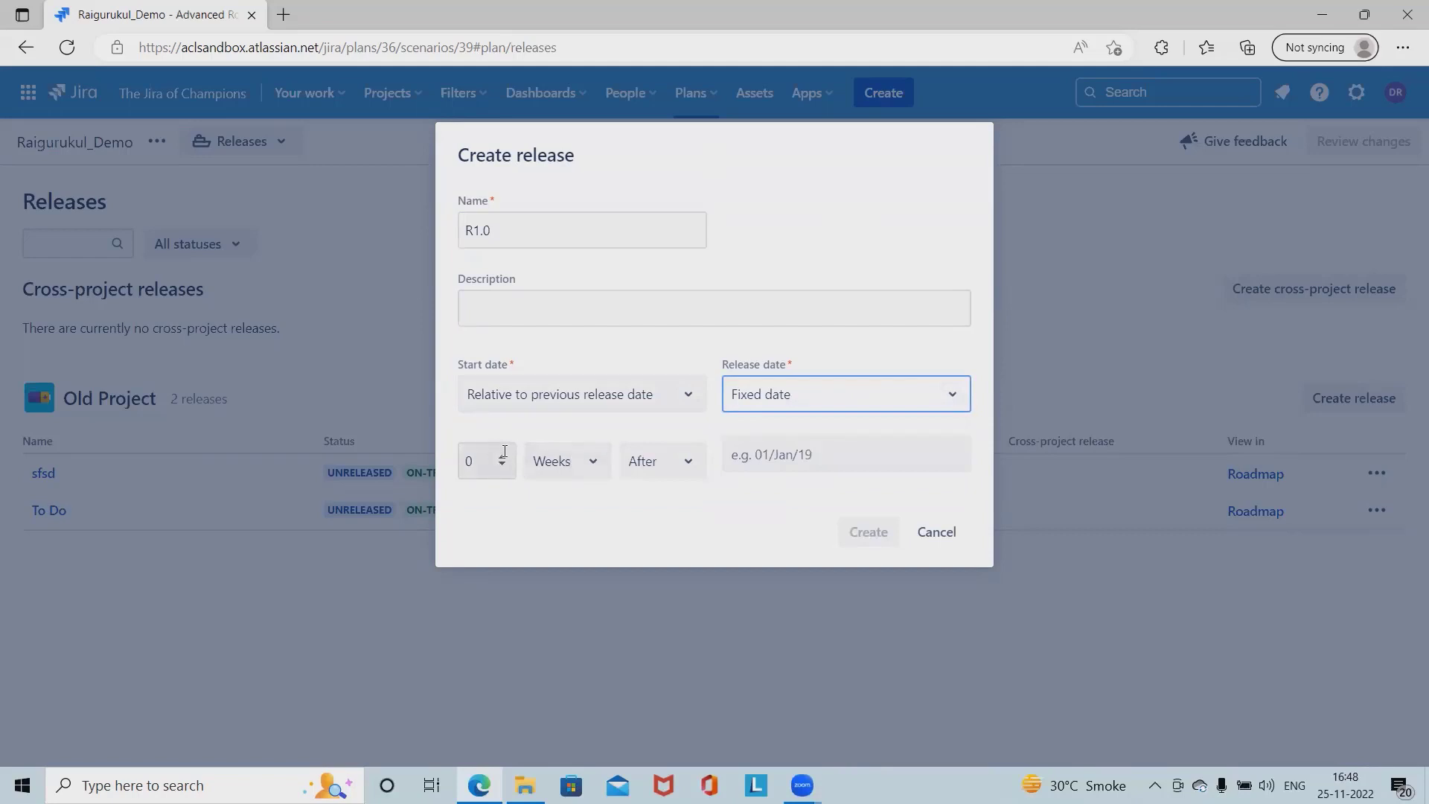
click(687, 396)
click(549, 482)
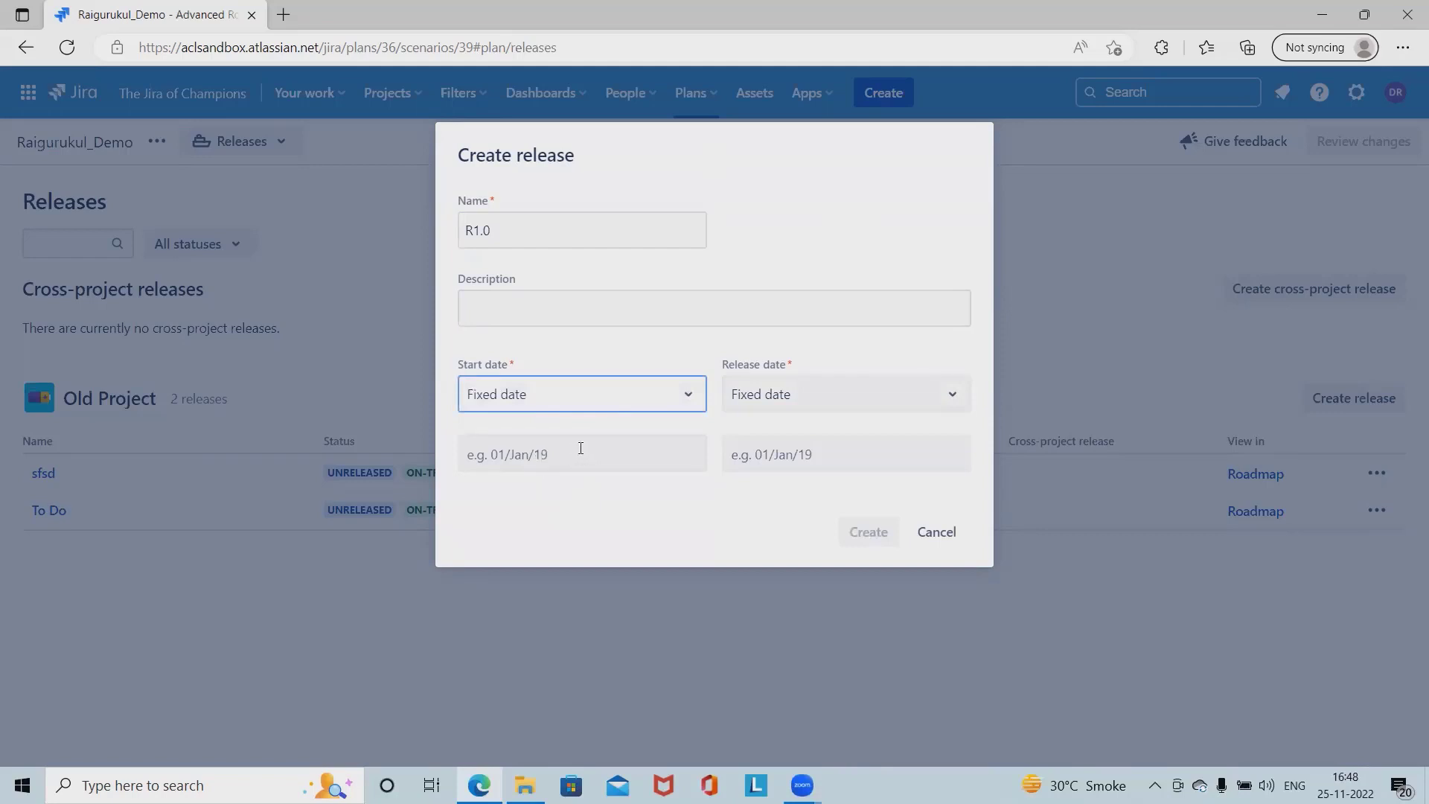
click(835, 399)
click(829, 455)
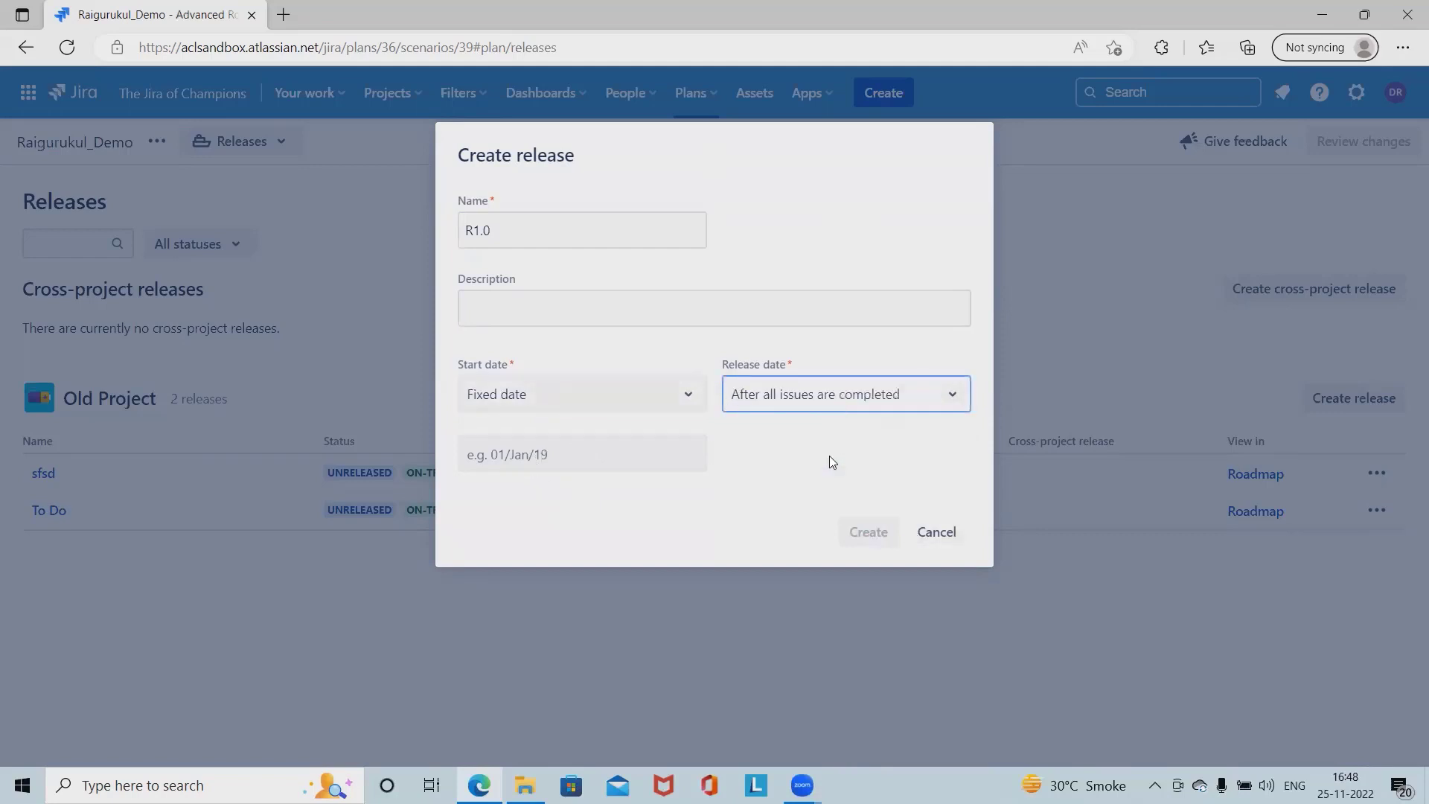
- Set R1.0's start date to 25/Nov/22 and create the release
click(508, 455)
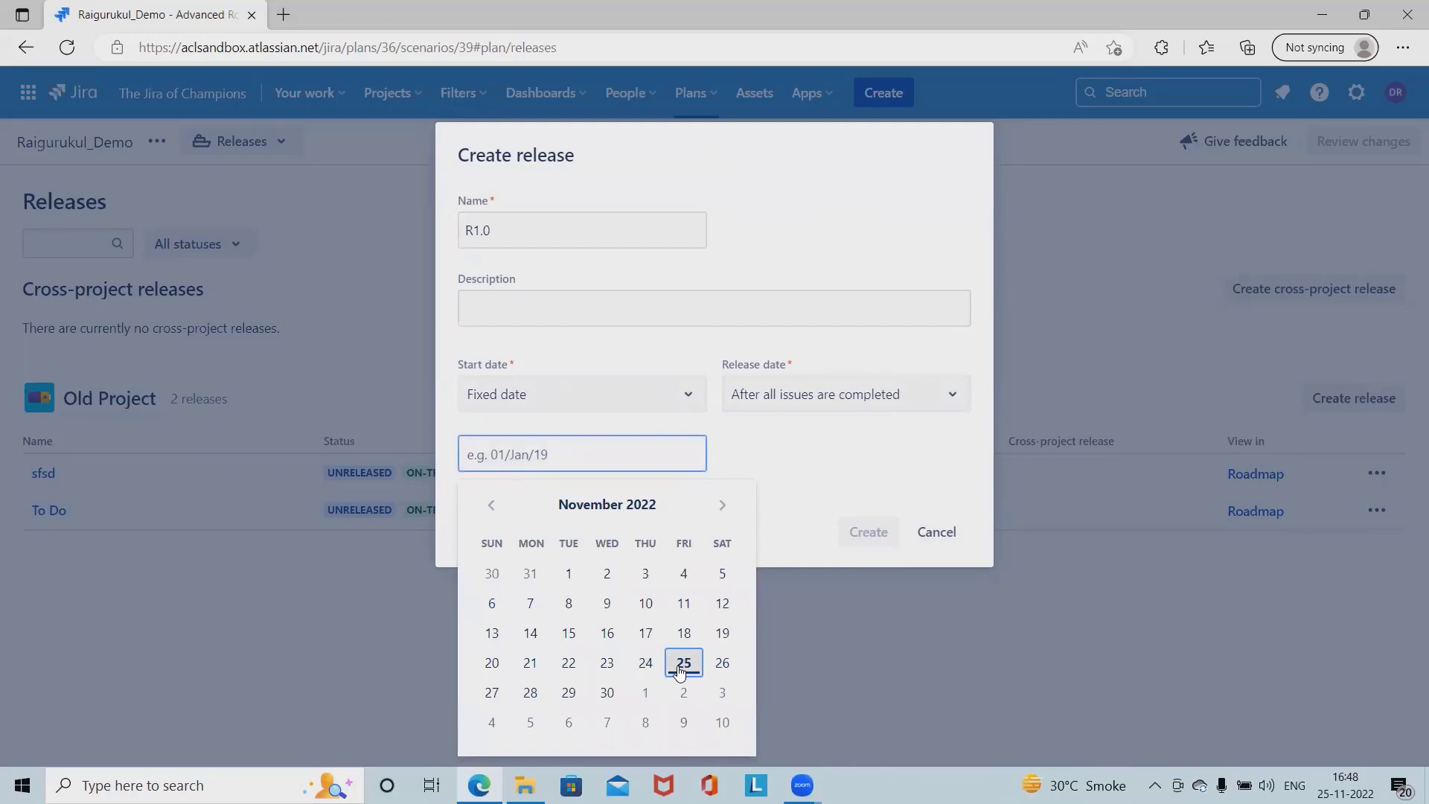
click(683, 575)
click(868, 531)
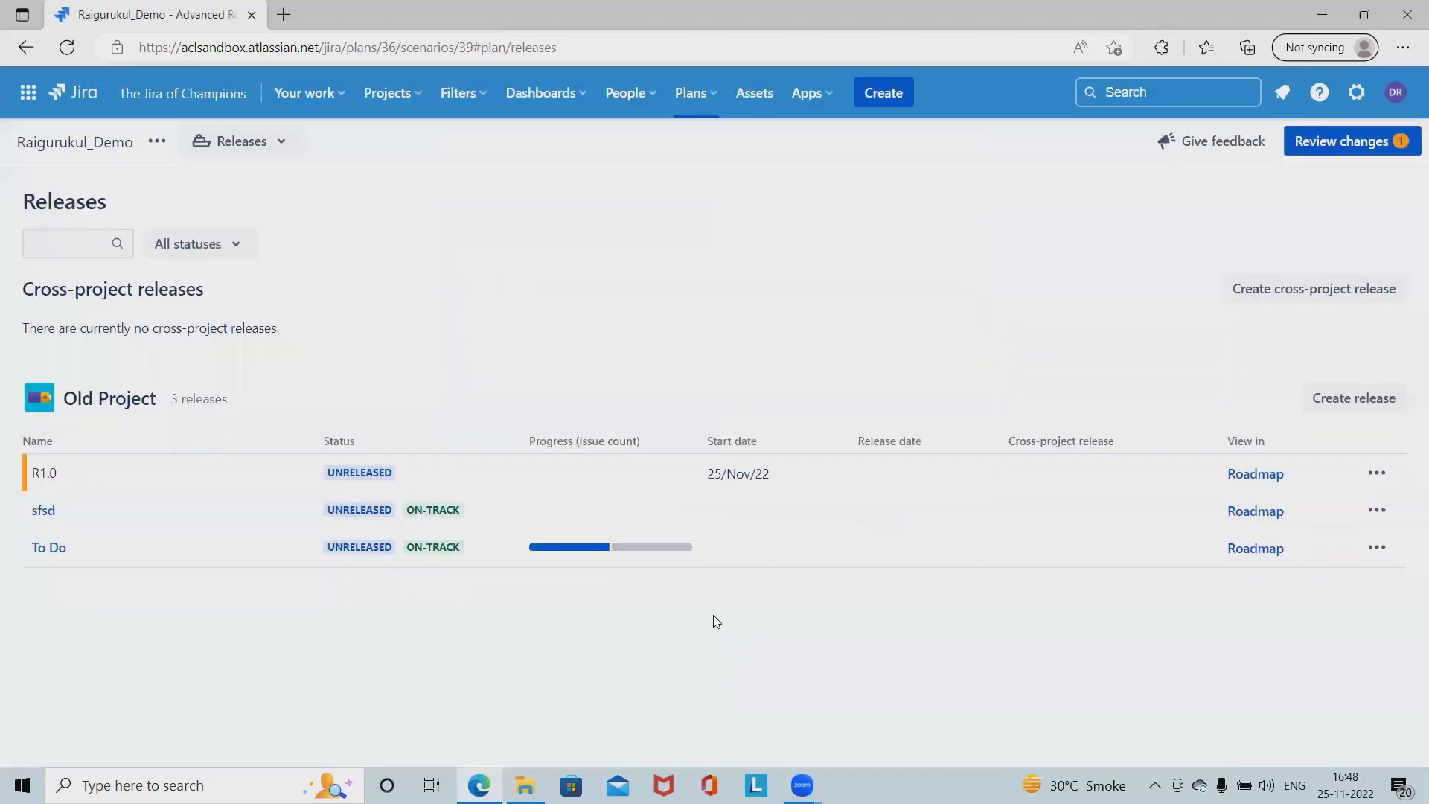
- In R1.0's roadmap, add a story titled 'This is Test for Release'
click(1264, 475)
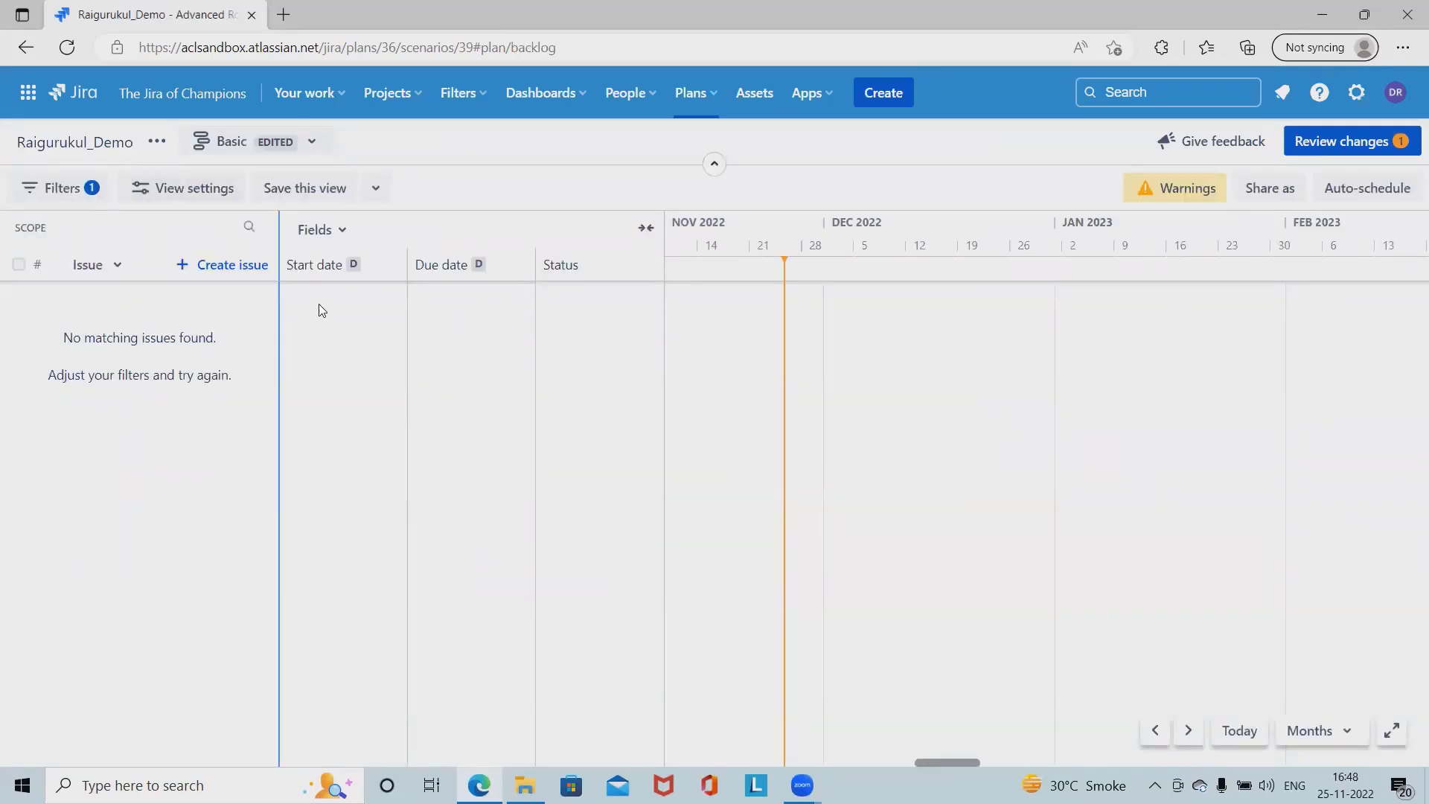
click(225, 266)
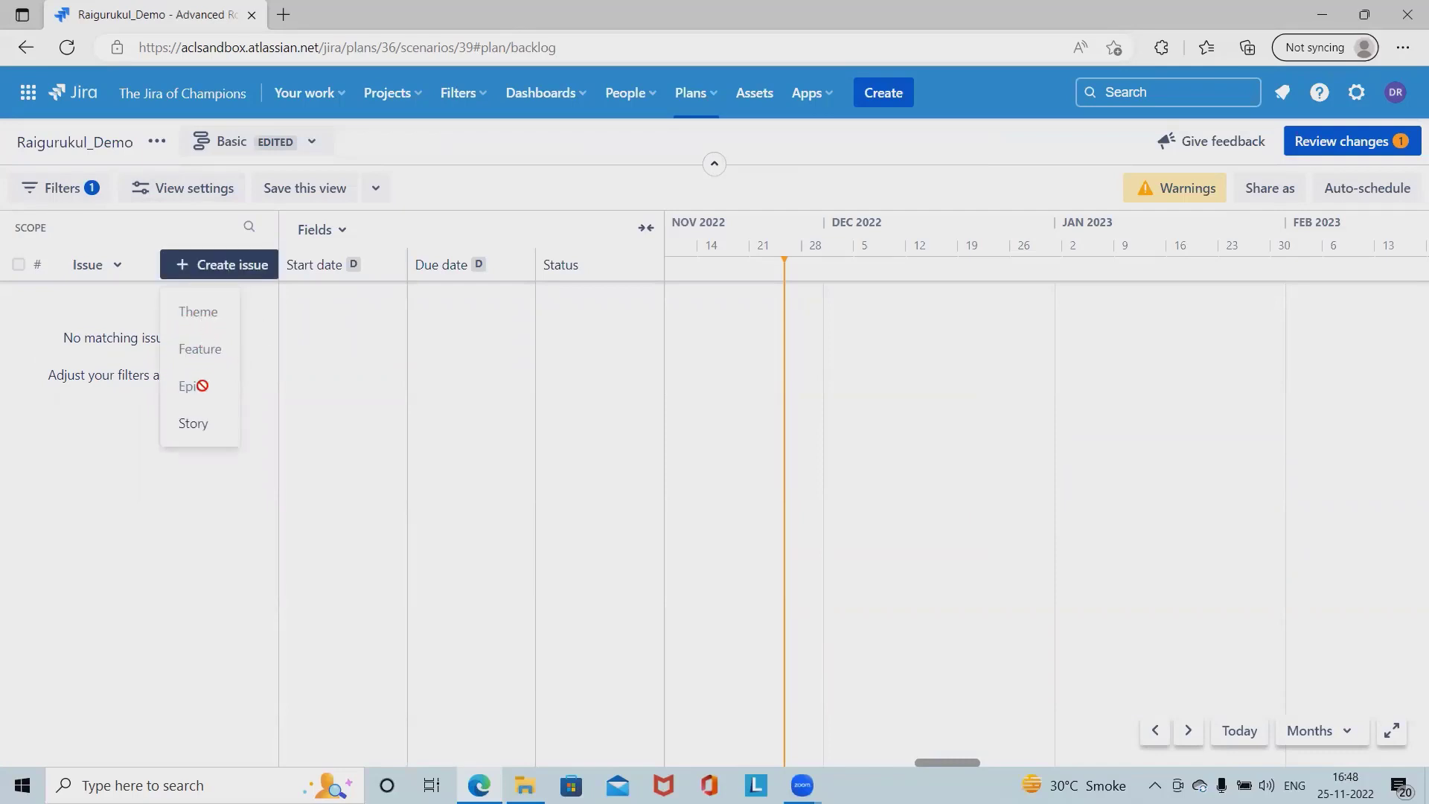
click(211, 426)
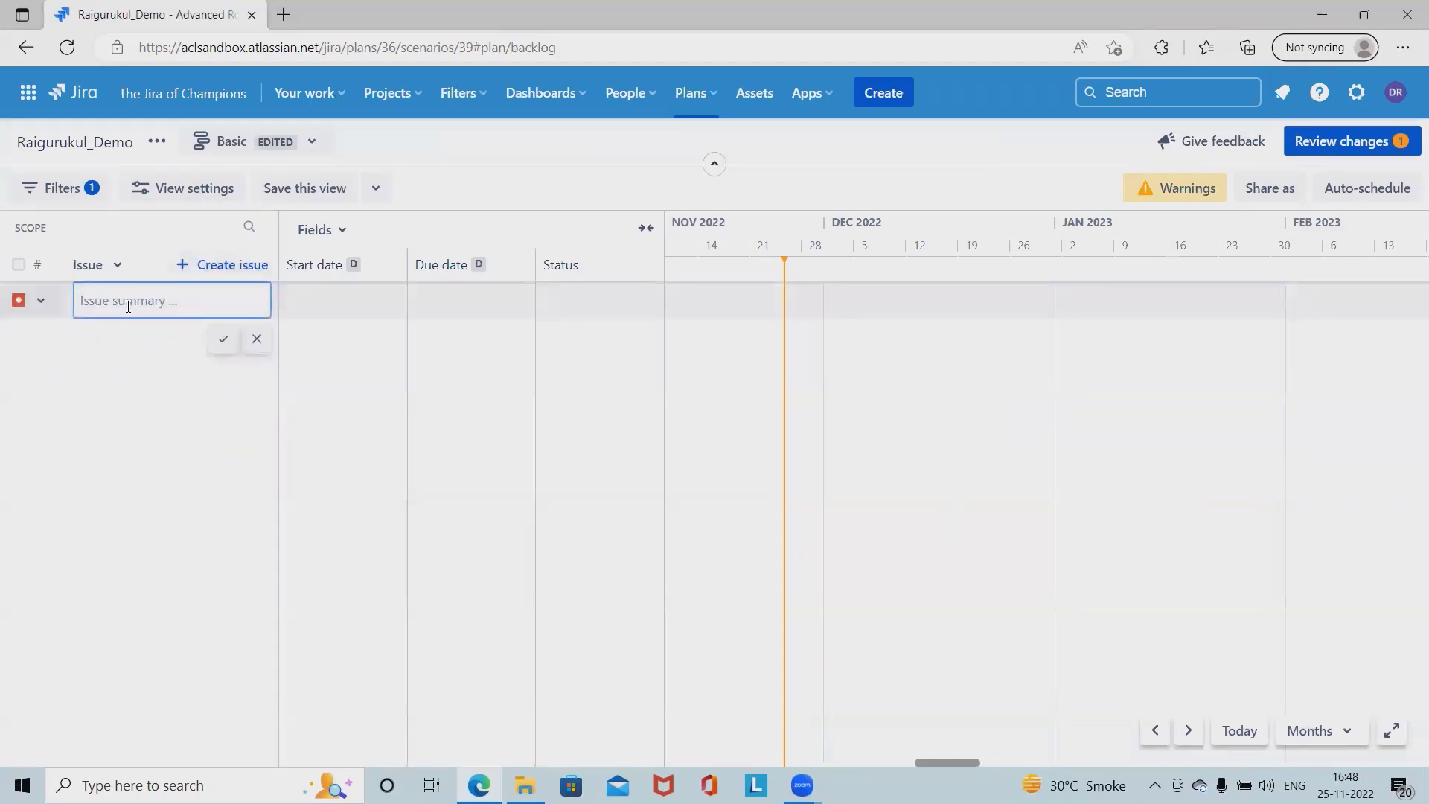
click(39, 303)
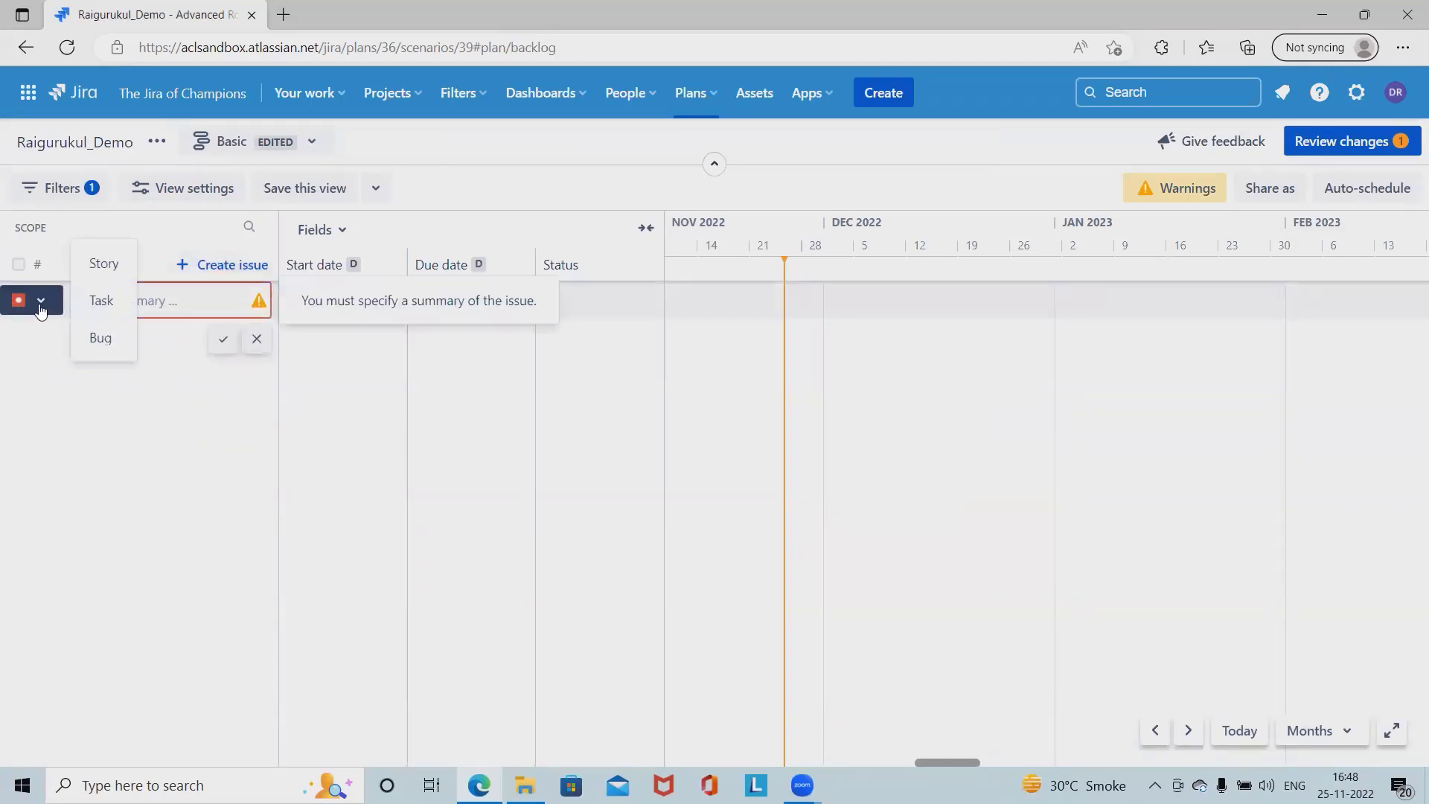
click(110, 268)
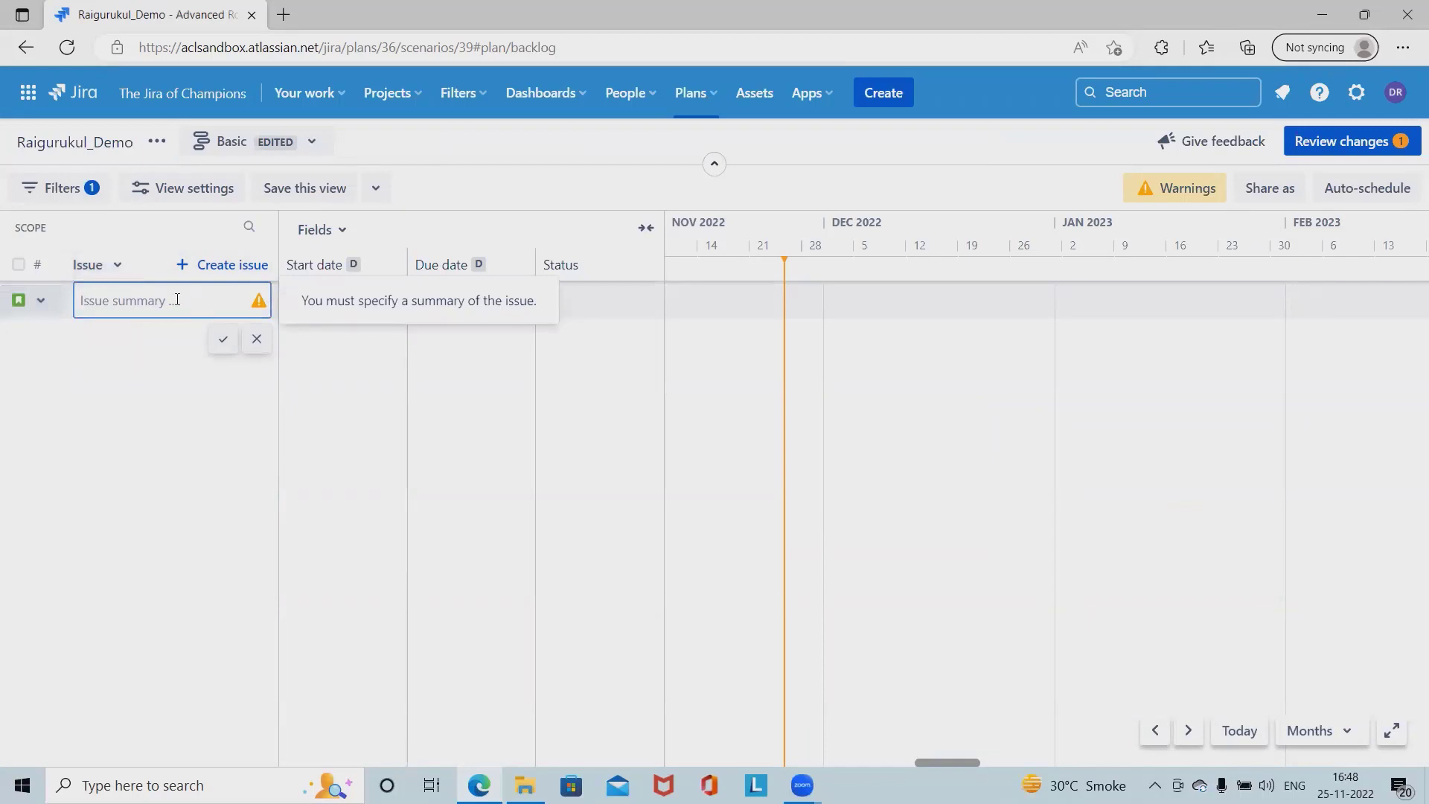
text(This is )
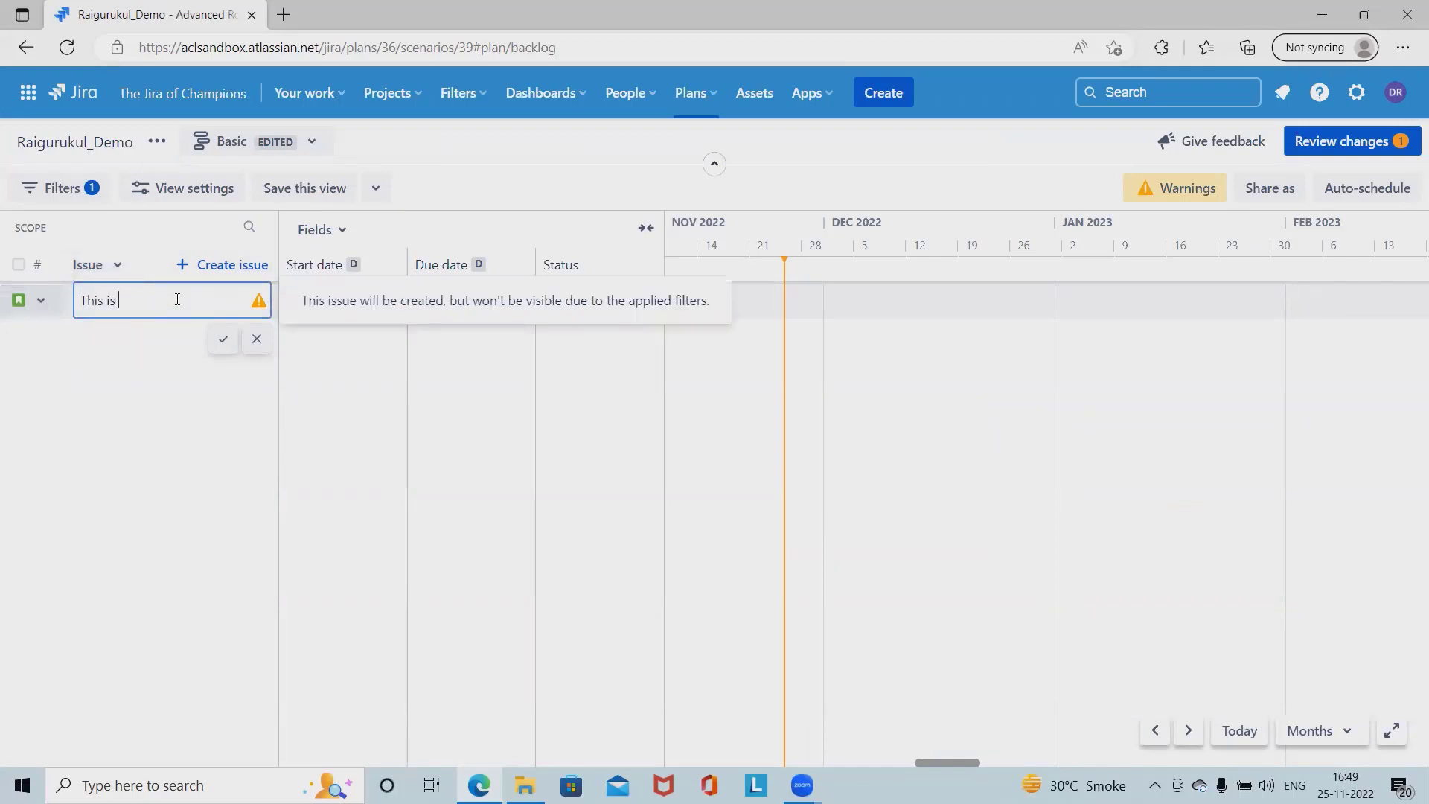
text(Test for Release)
click(224, 344)
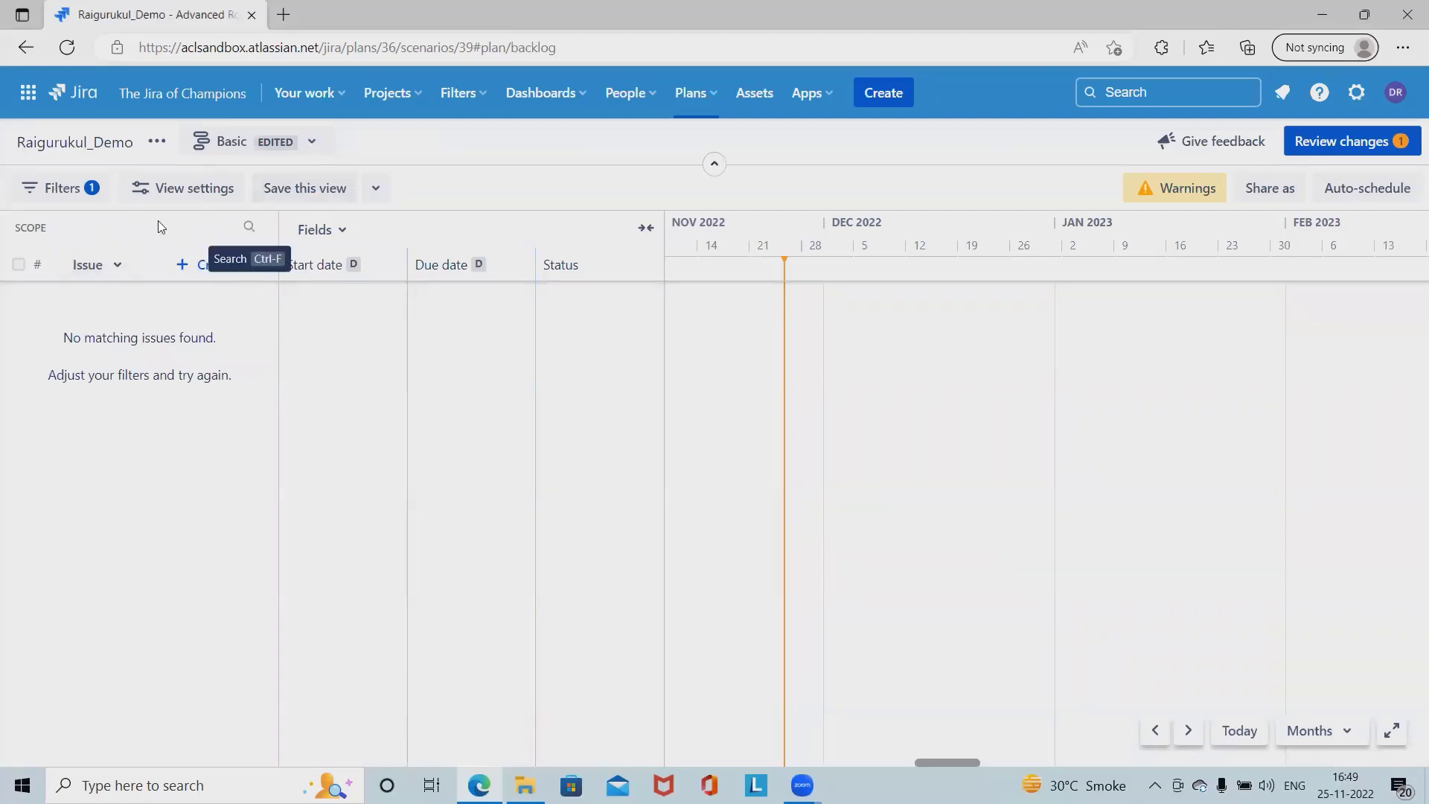
- Save the plan's pending change to Jira
click(1345, 138)
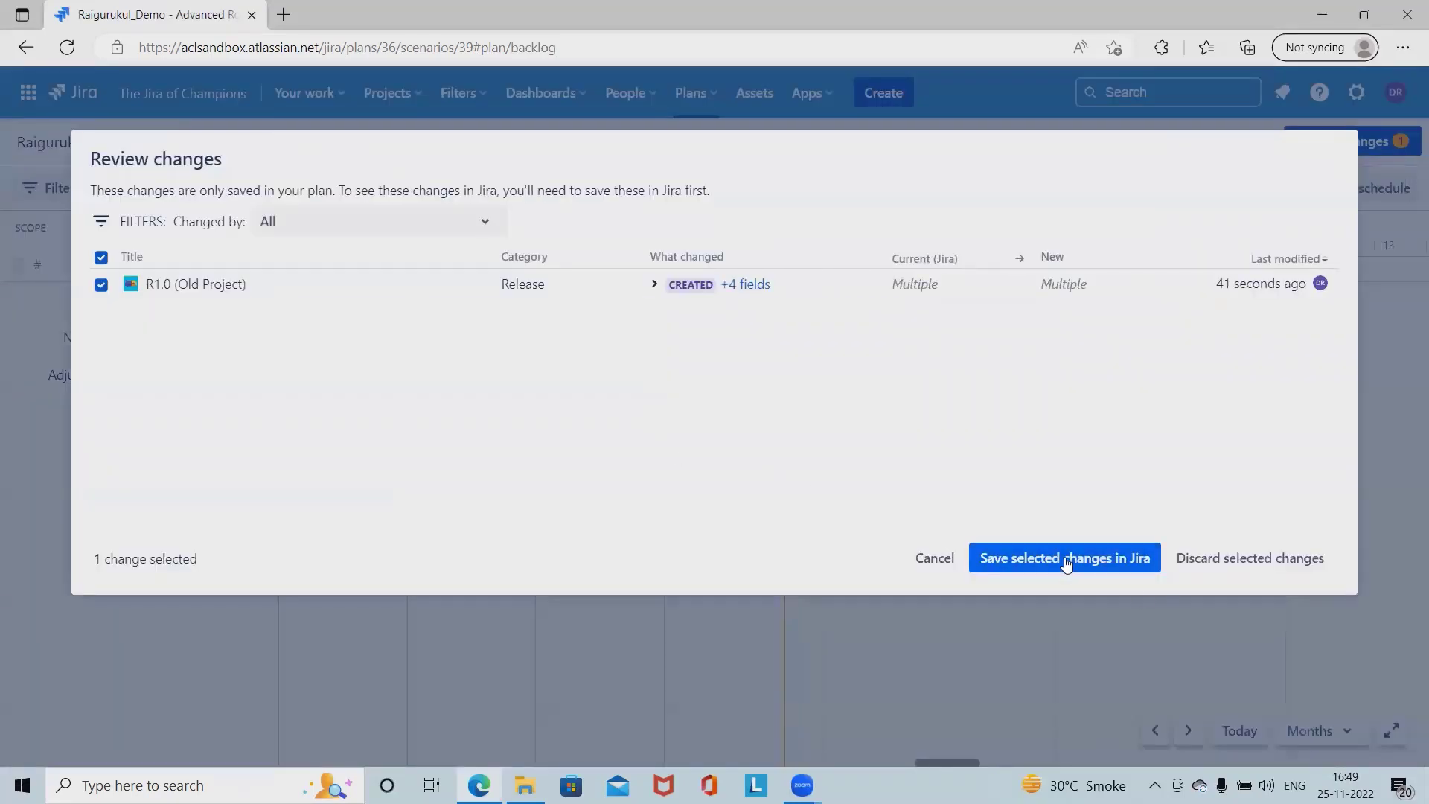
click(1060, 555)
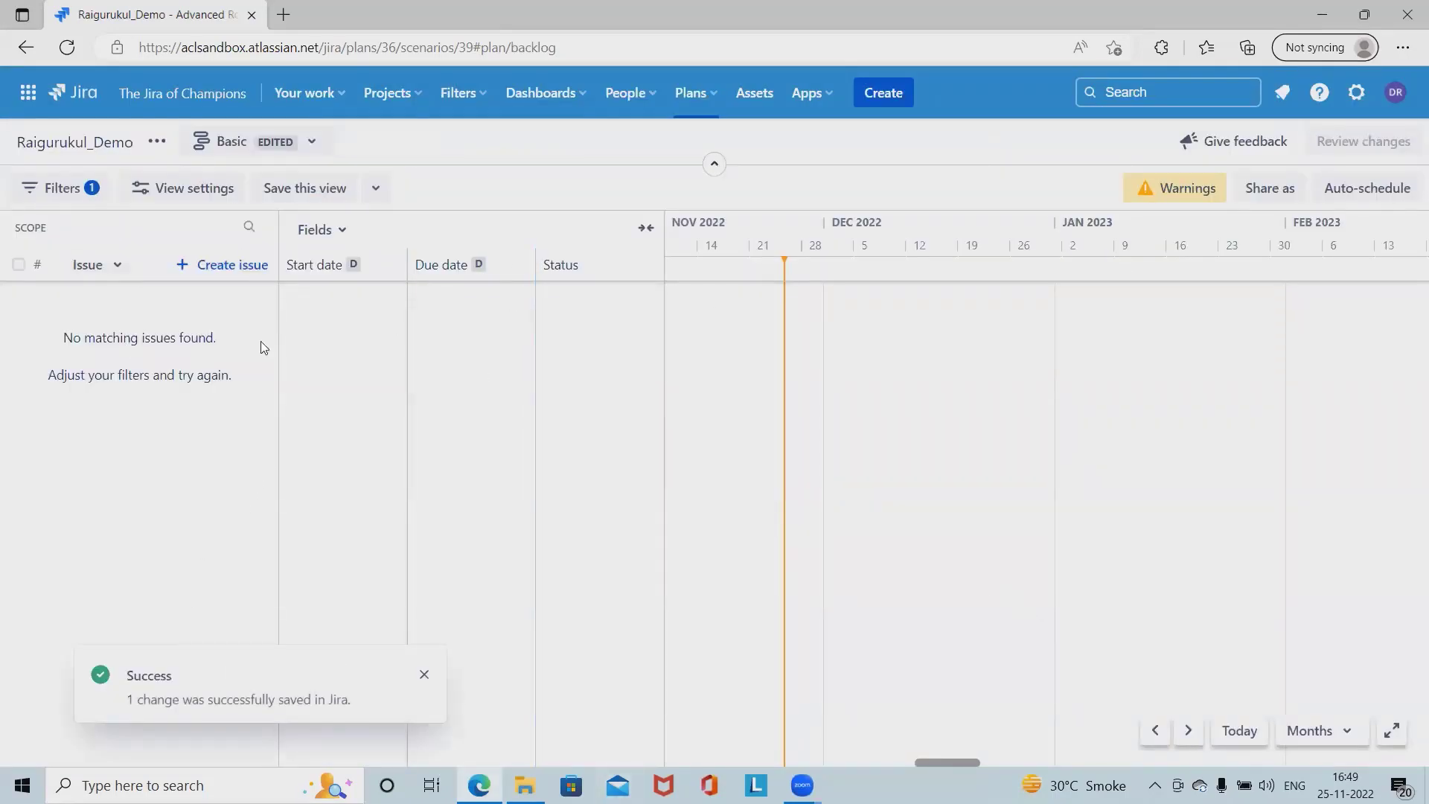
click(296, 142)
- Back on the Releases page, change R1.0's start date to 24/Nov/22
click(268, 441)
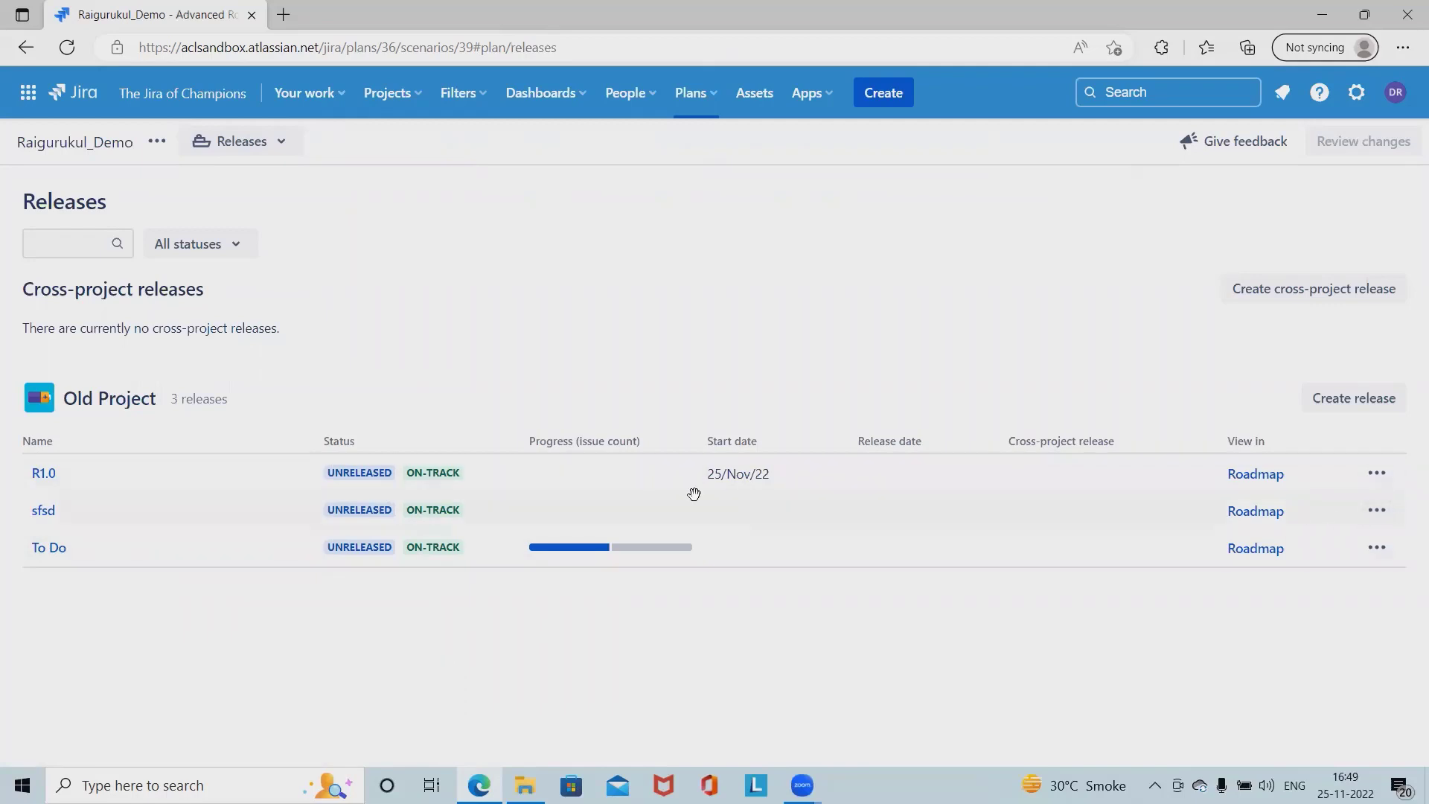
click(1377, 474)
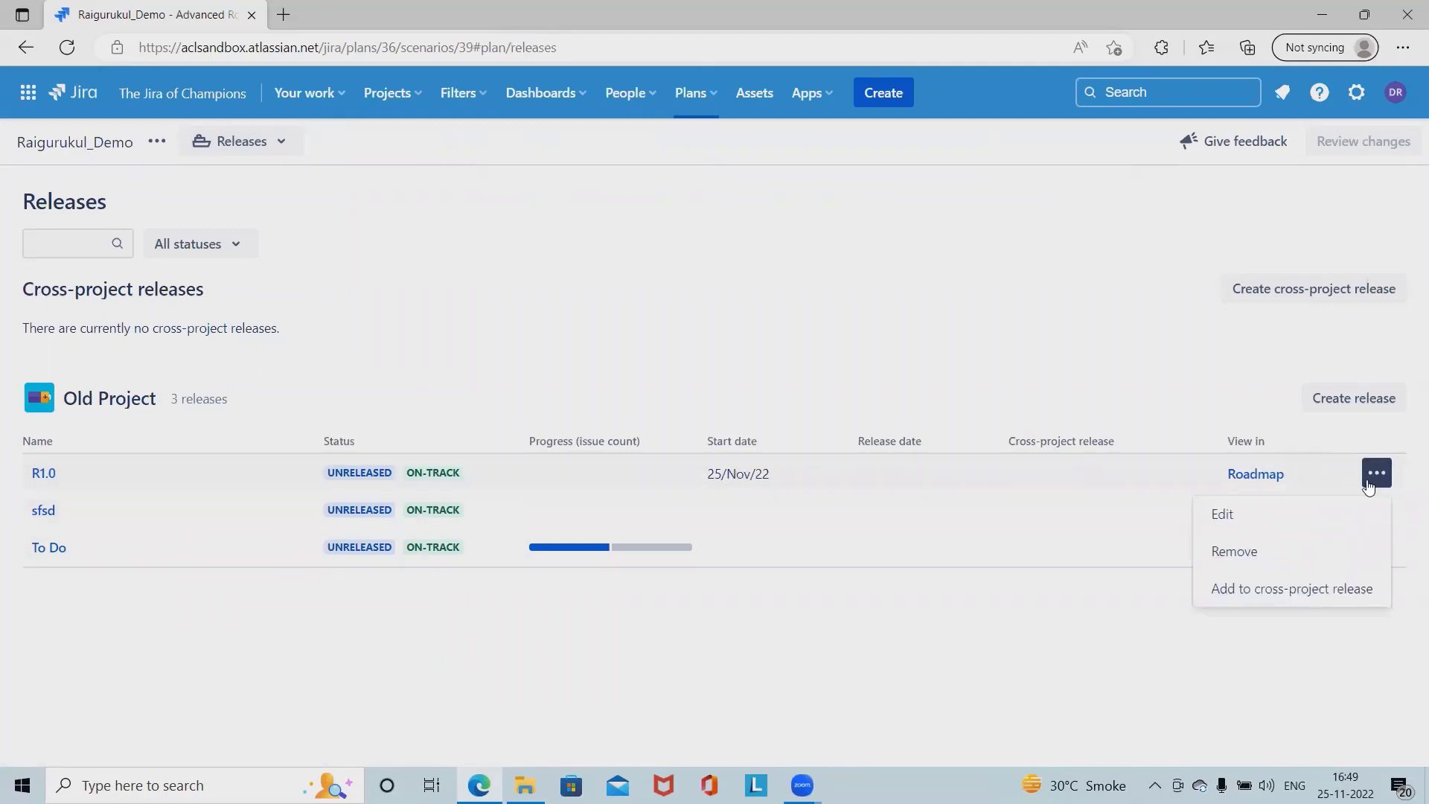
click(1252, 512)
click(679, 458)
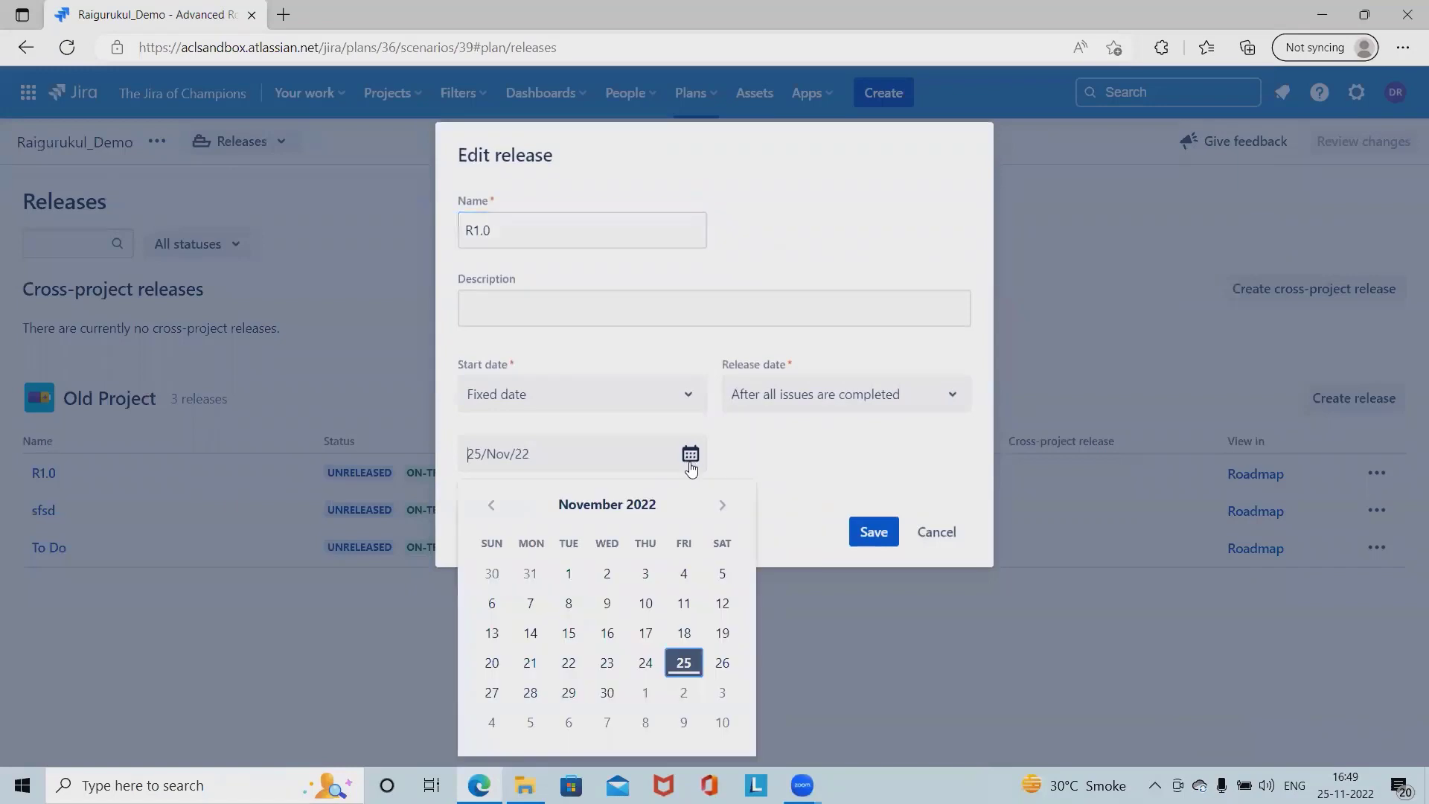
click(641, 660)
click(874, 532)
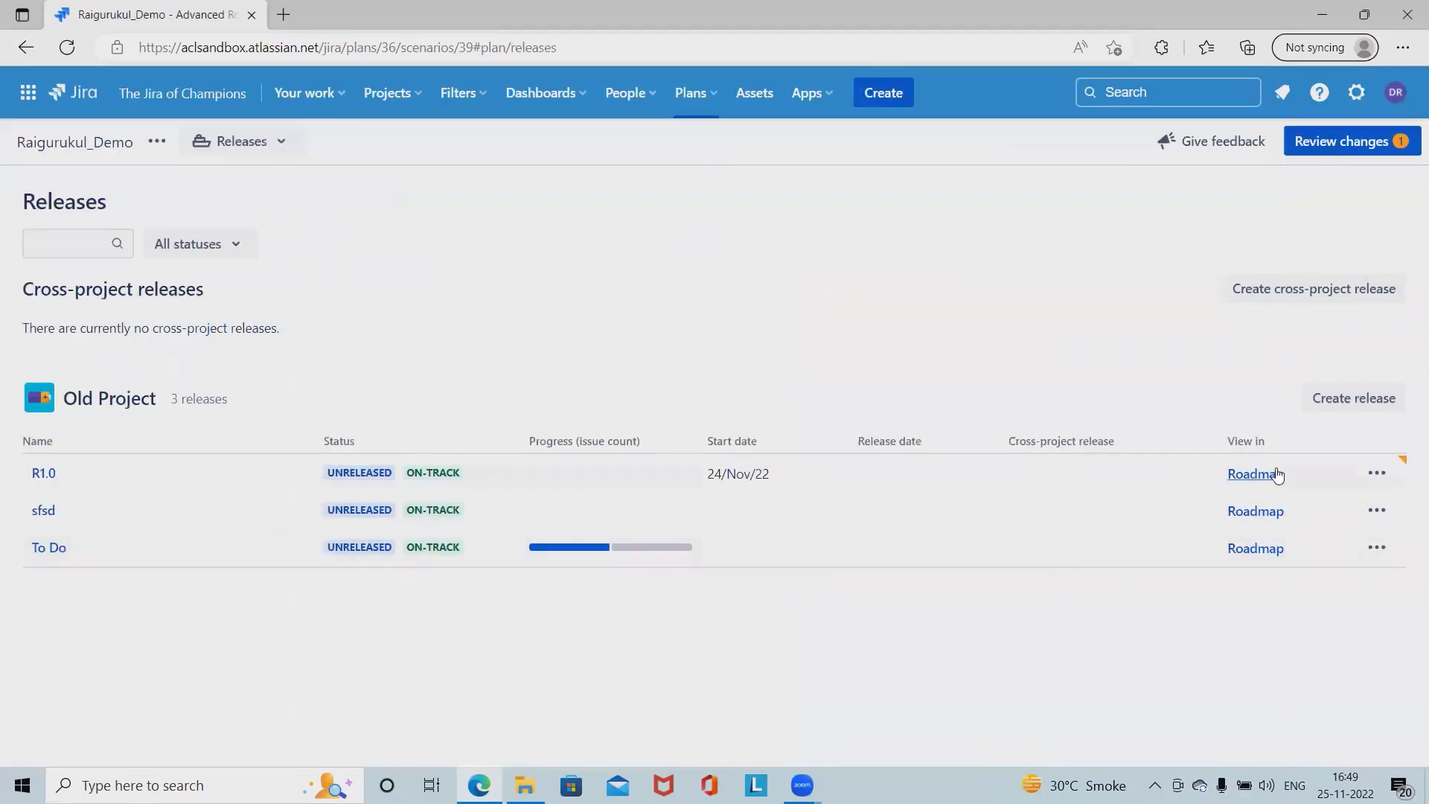
- Save the R1.0 start date change to Jira
mouse_move(1402, 462)
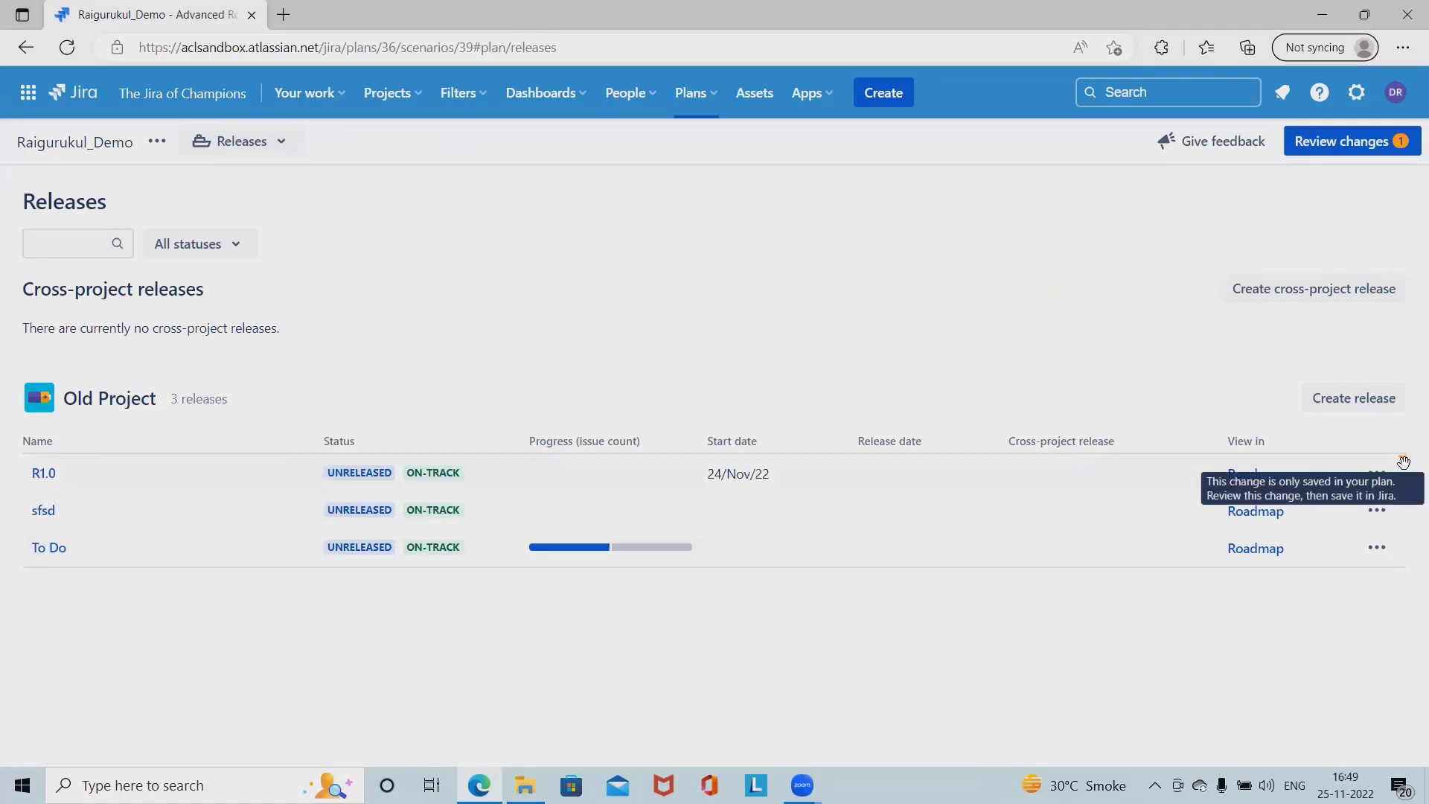
click(1347, 141)
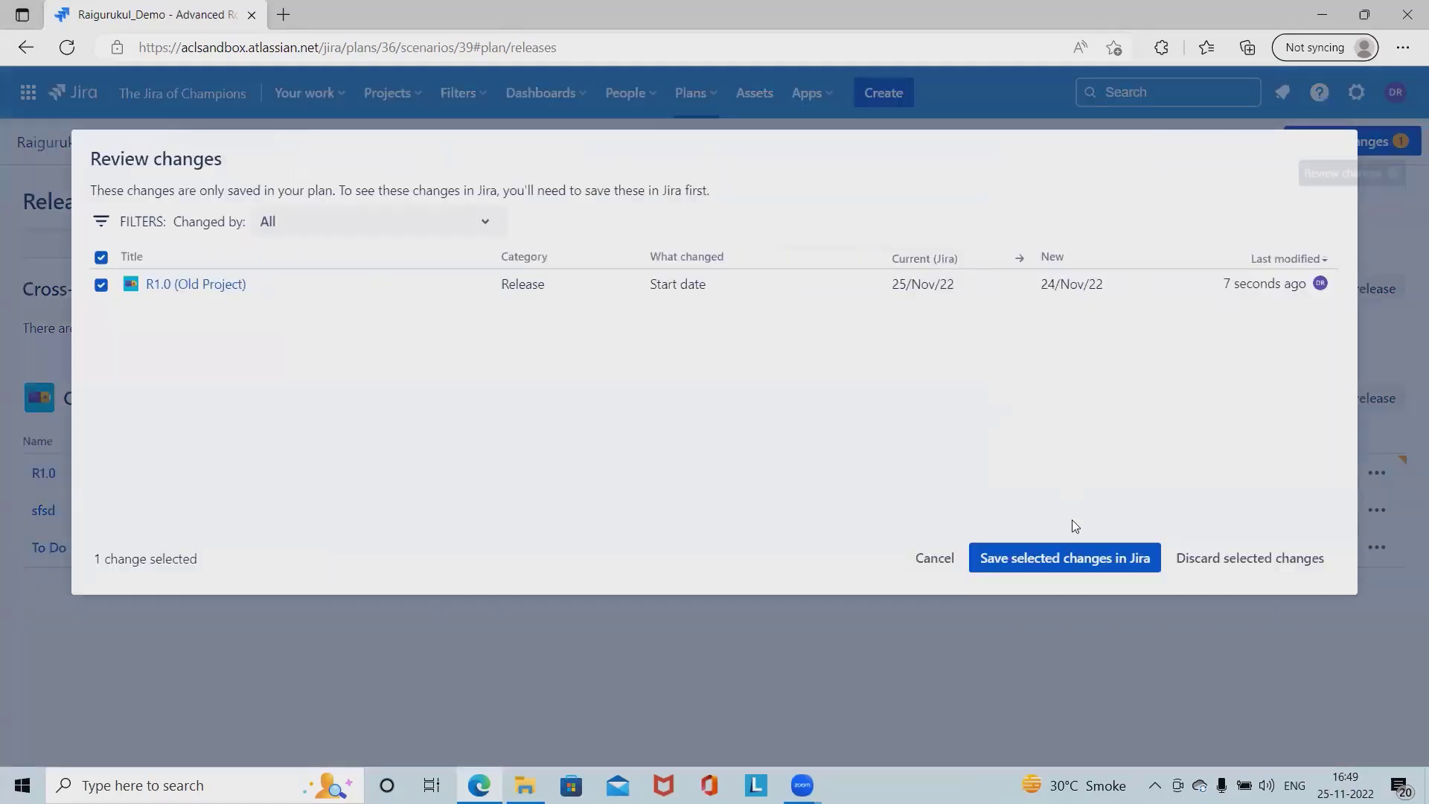
click(1066, 560)
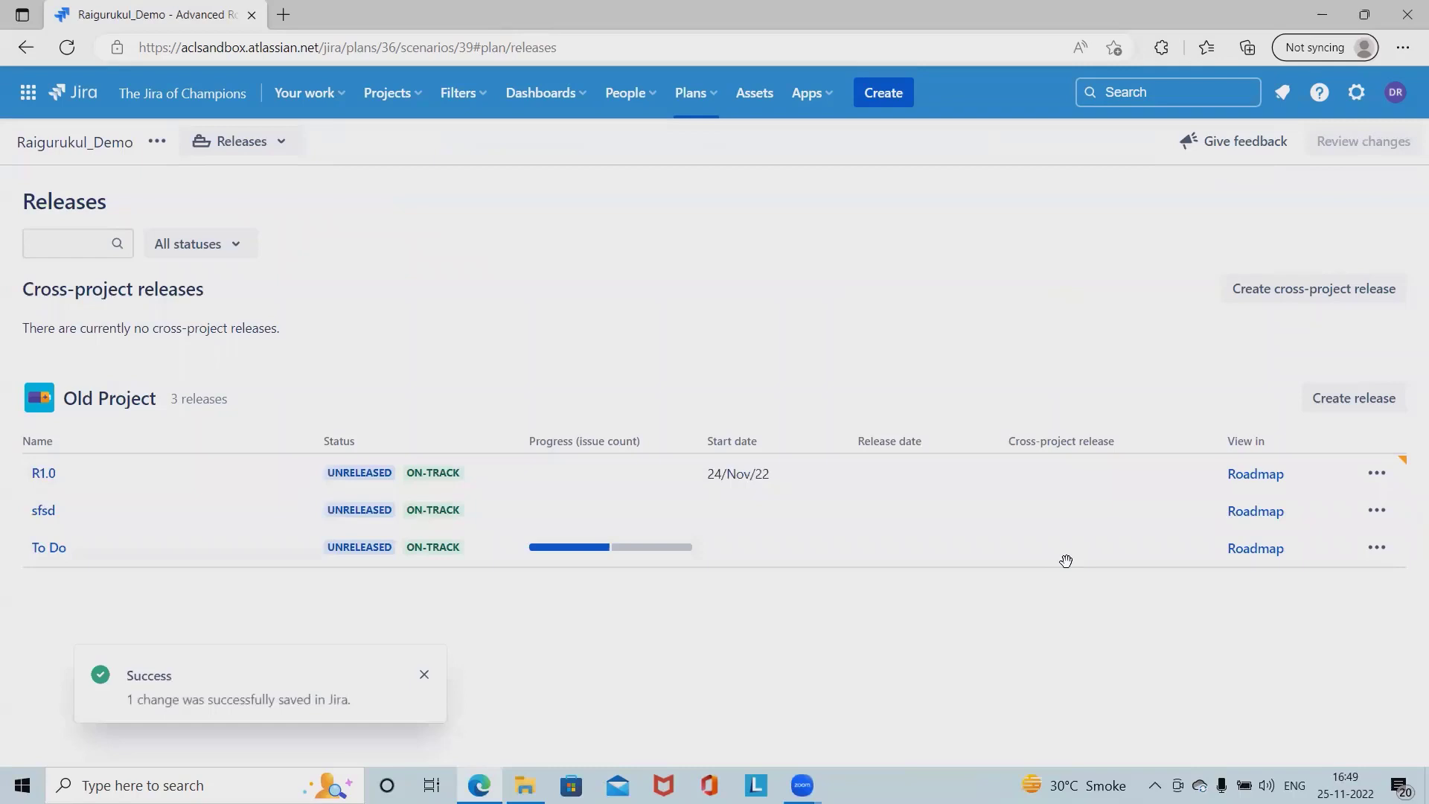
- Switch to the Basic view and filter Releases to R1.0 plus No release
click(255, 140)
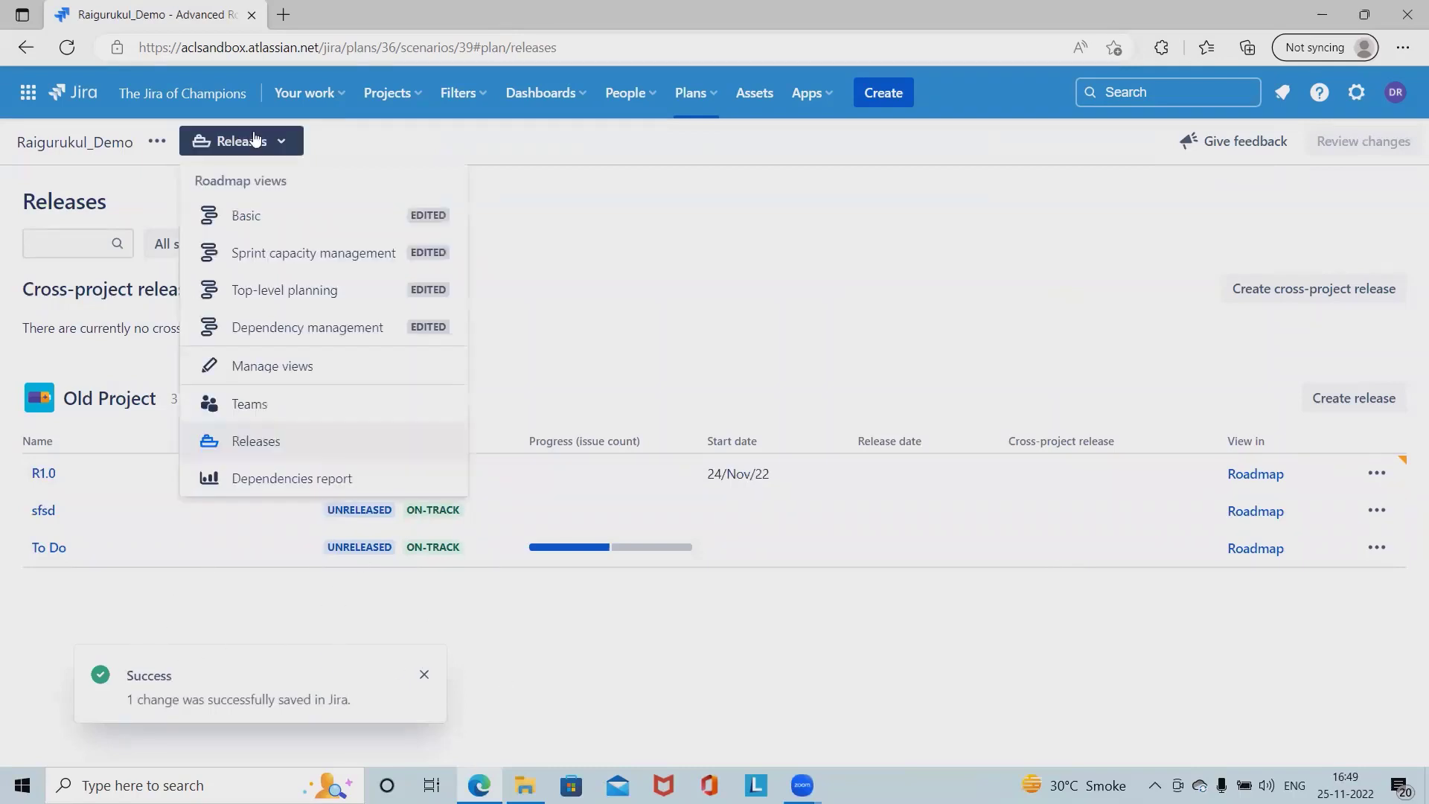
click(262, 220)
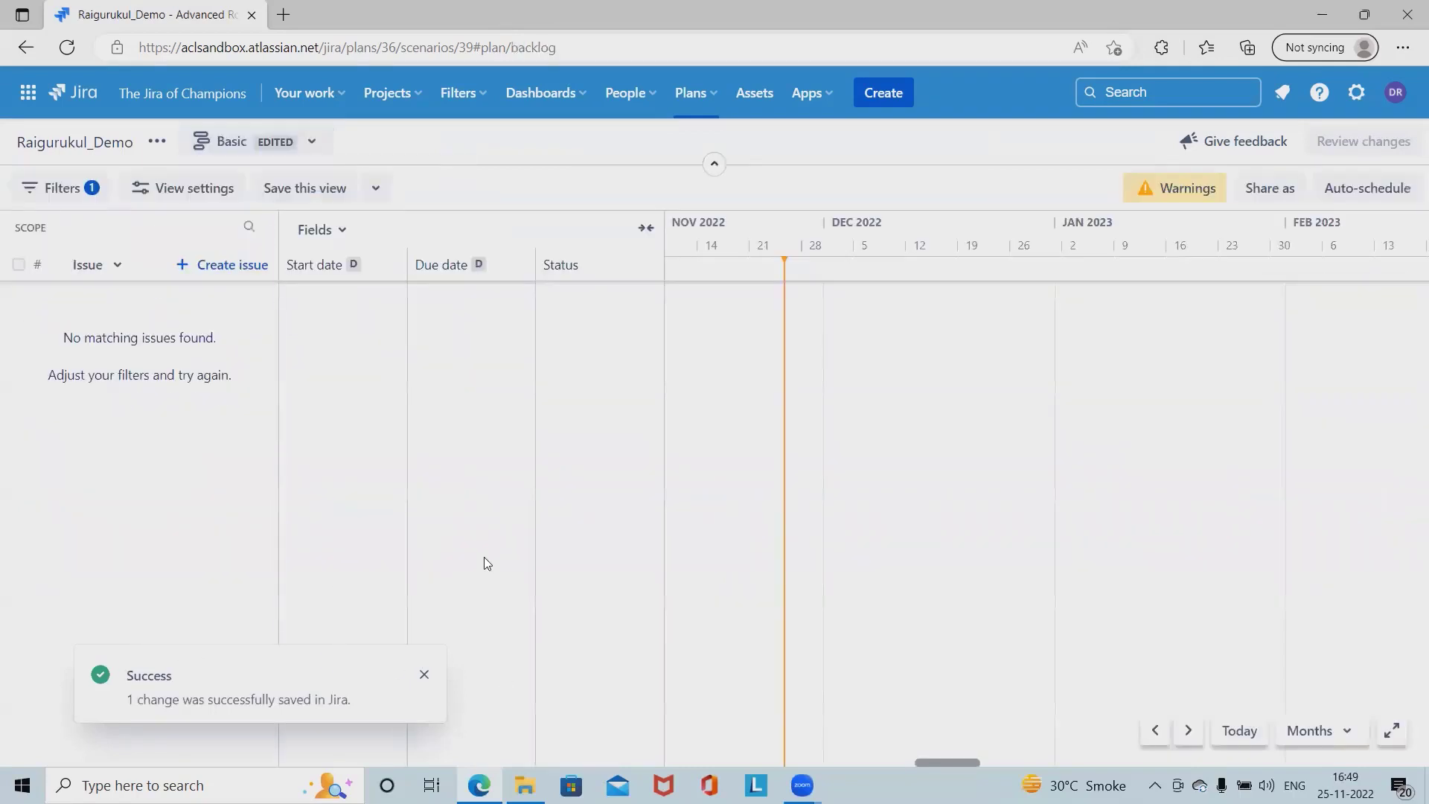
click(83, 194)
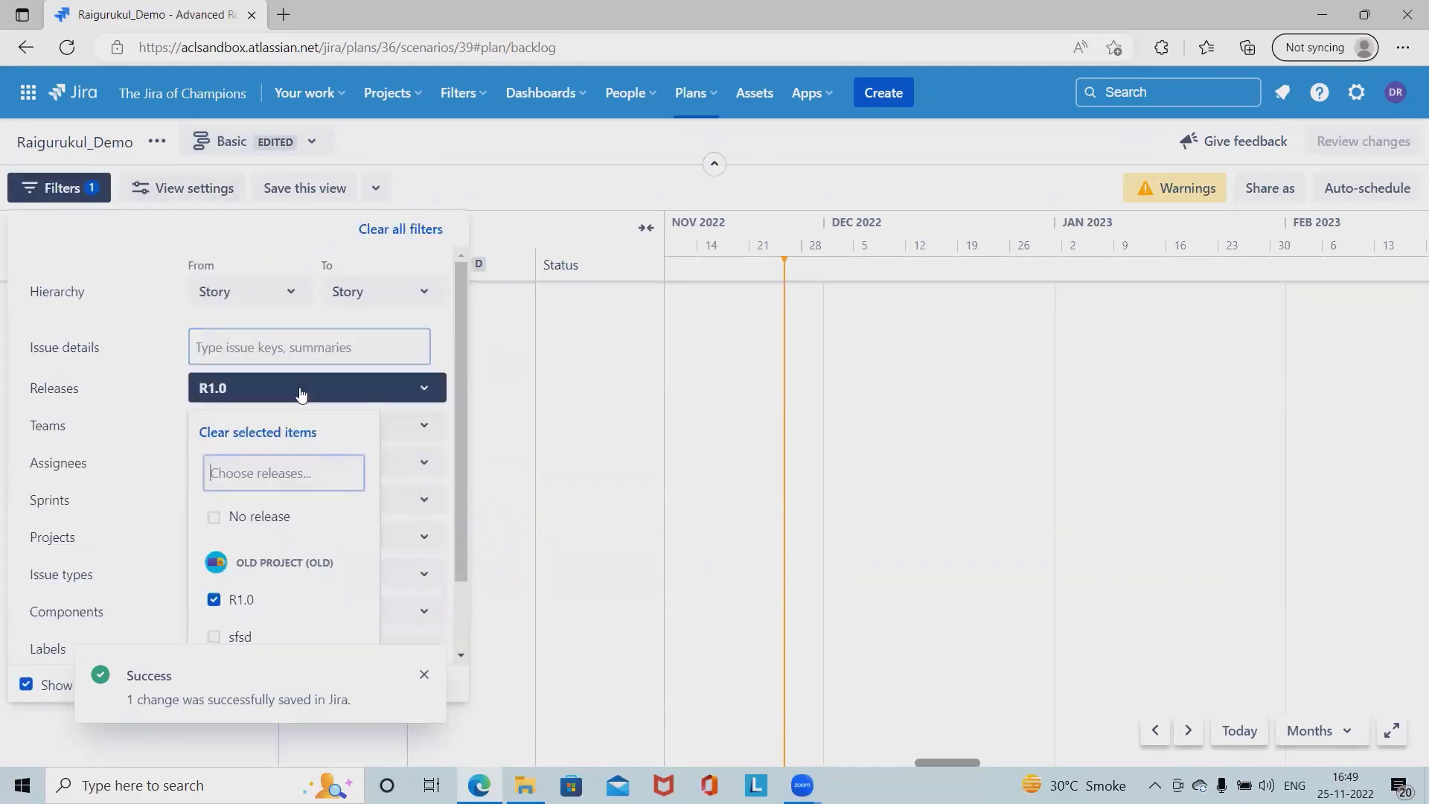
click(217, 517)
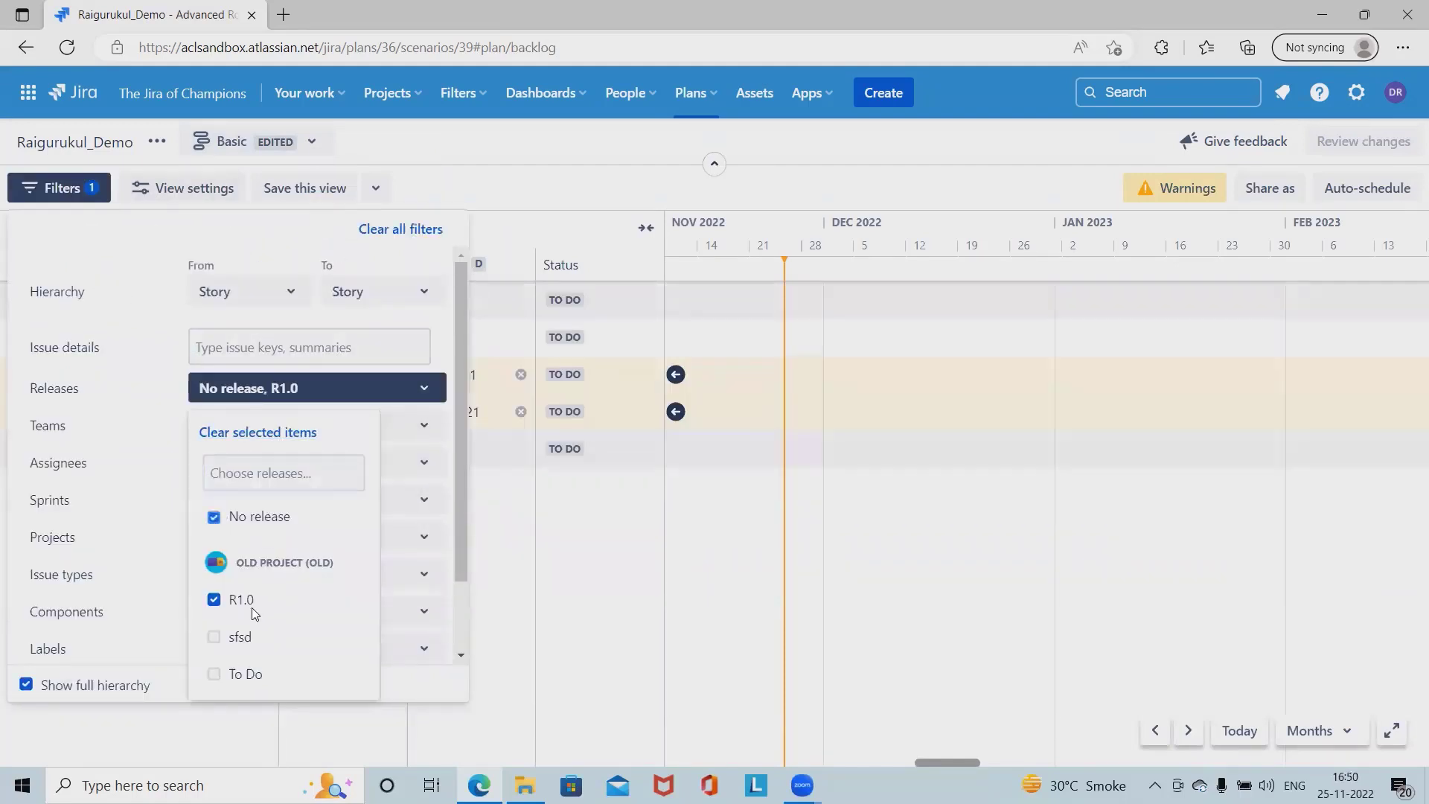
click(461, 655)
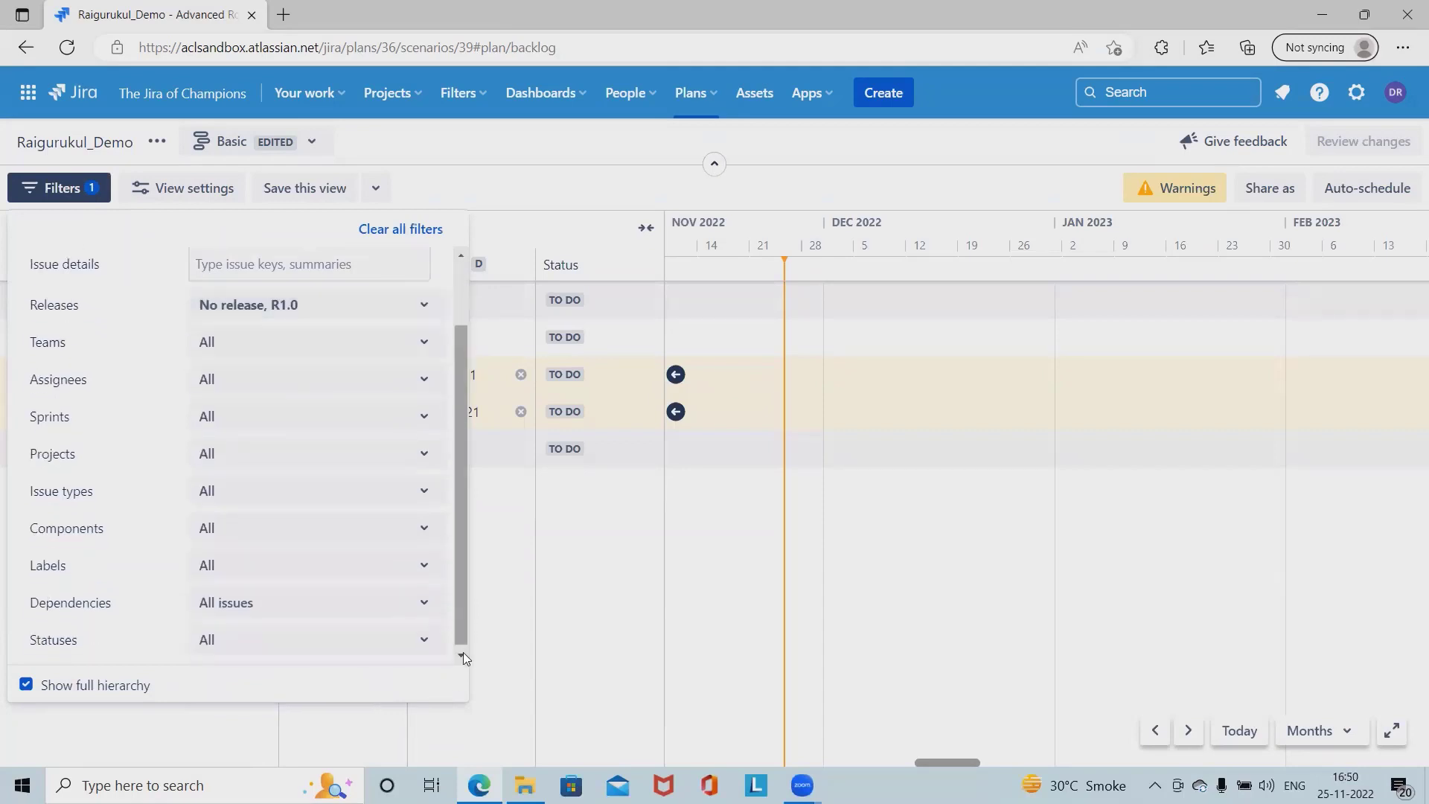
click(878, 186)
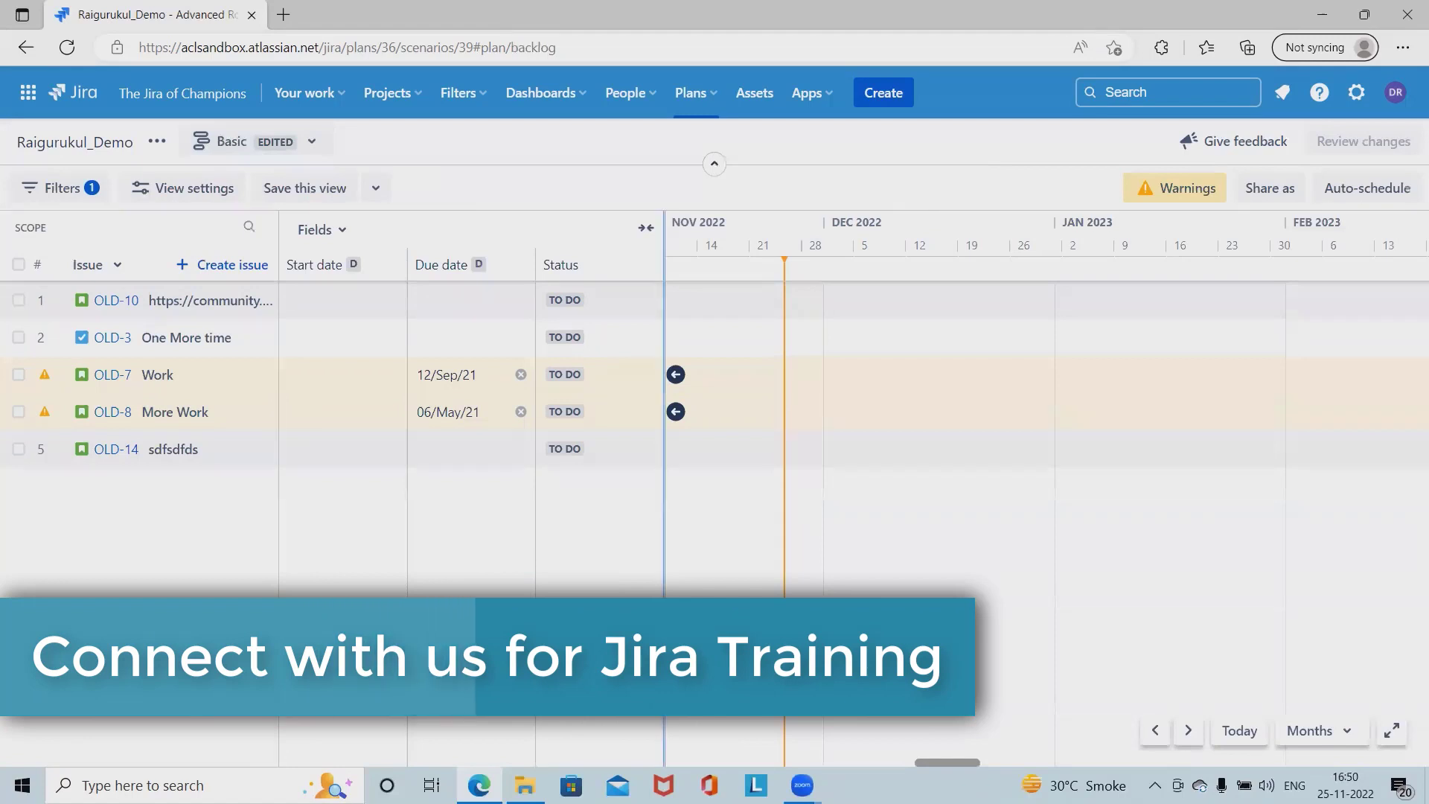
click(287, 145)
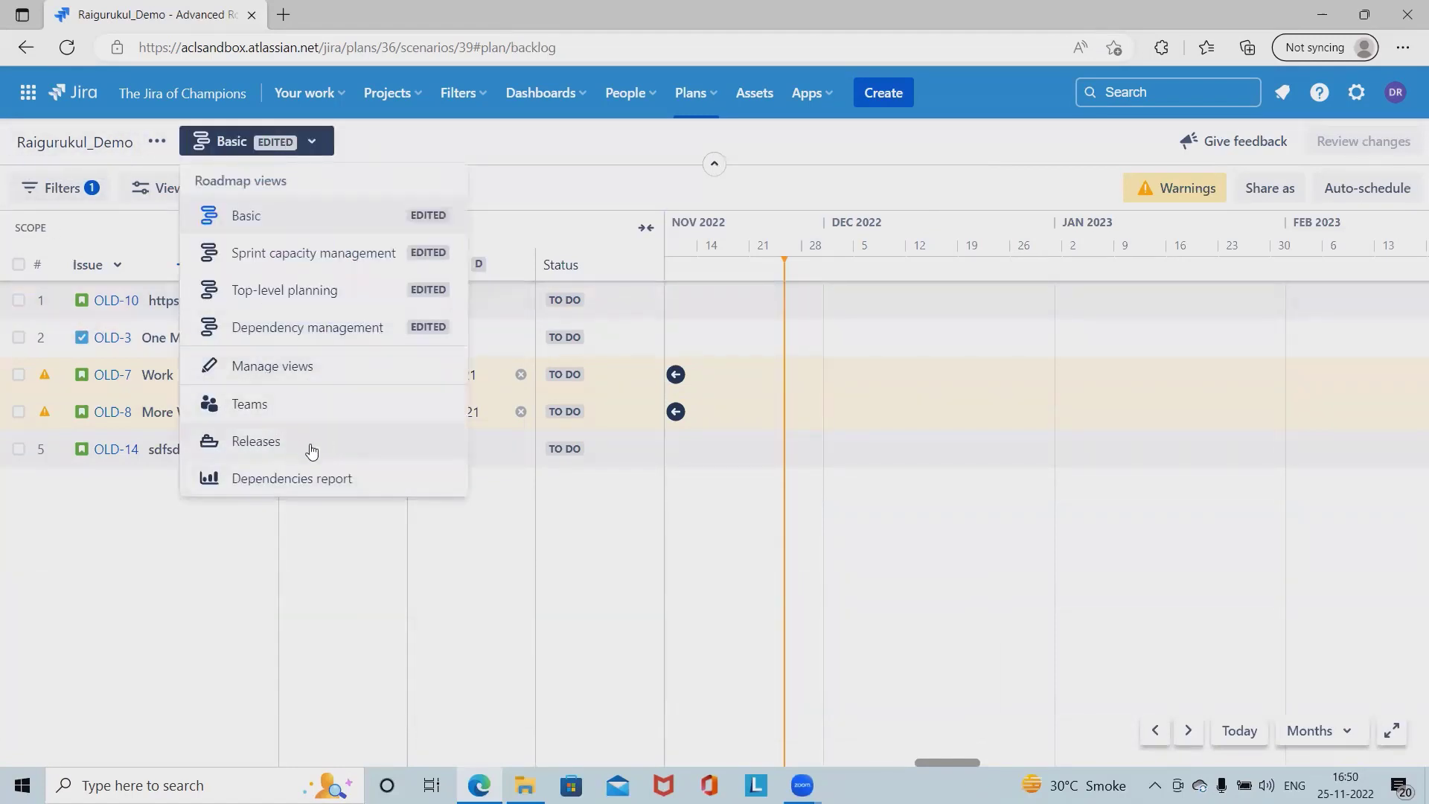
- Return to Releases and start a cross-project release named R1.1
click(311, 447)
click(1314, 291)
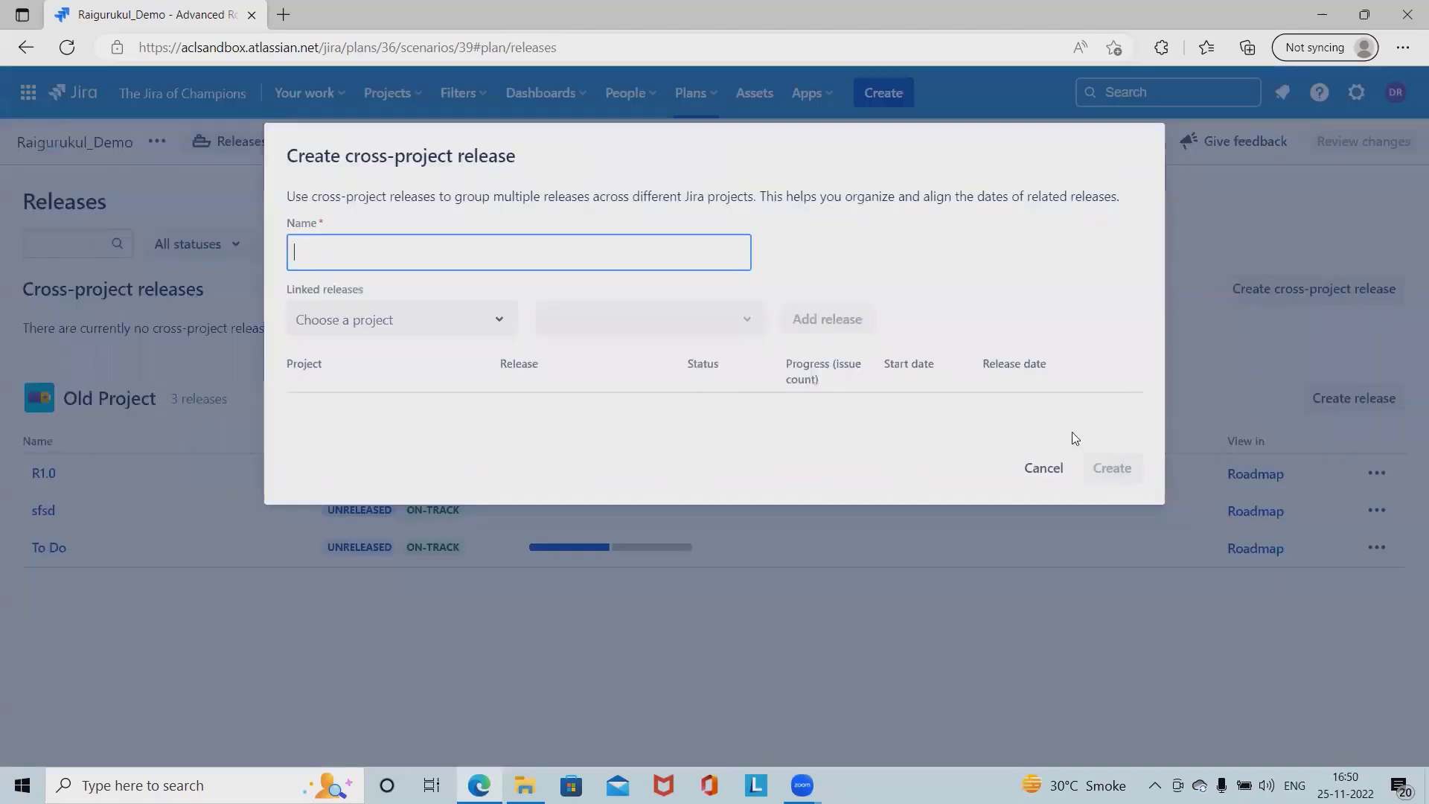
click(360, 247)
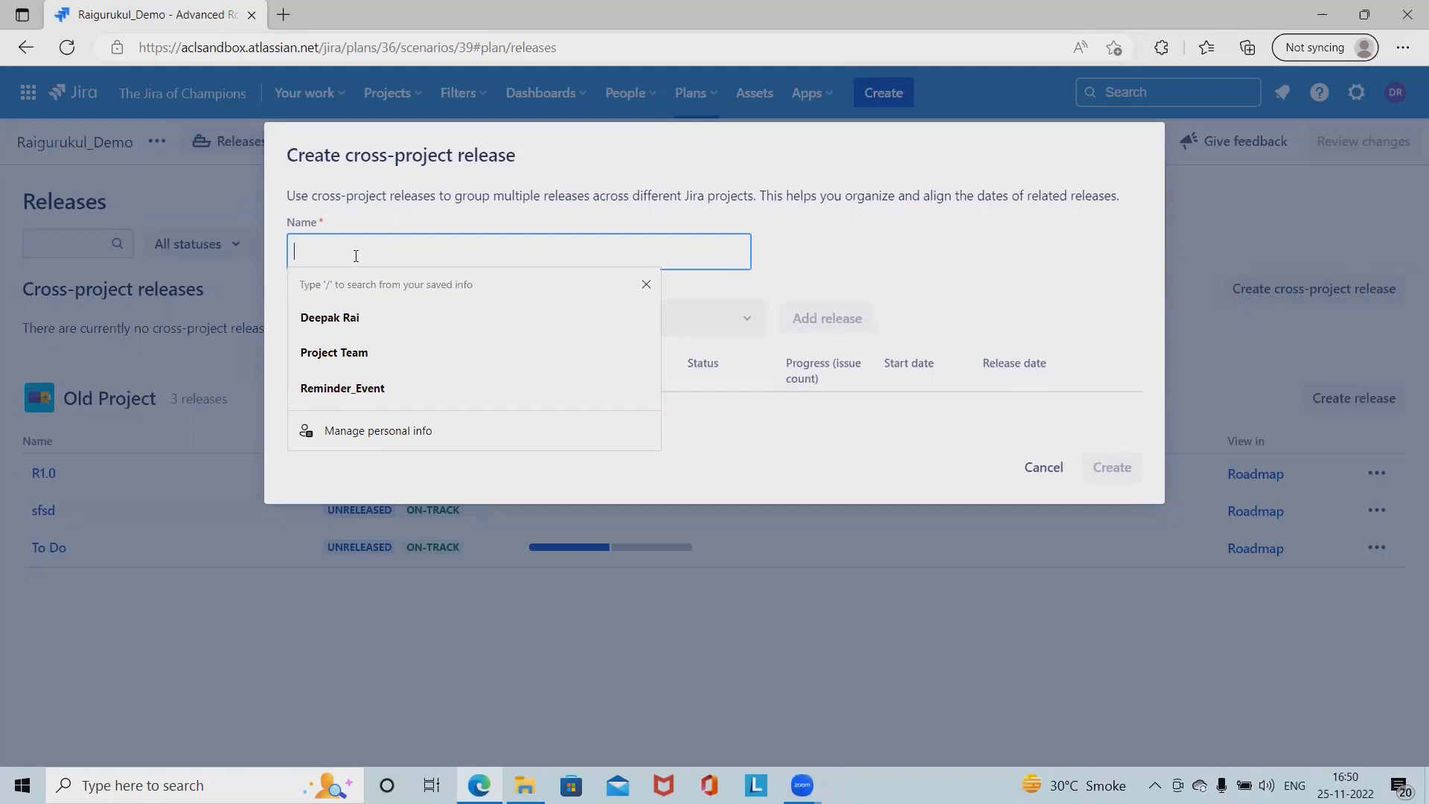
text(R)
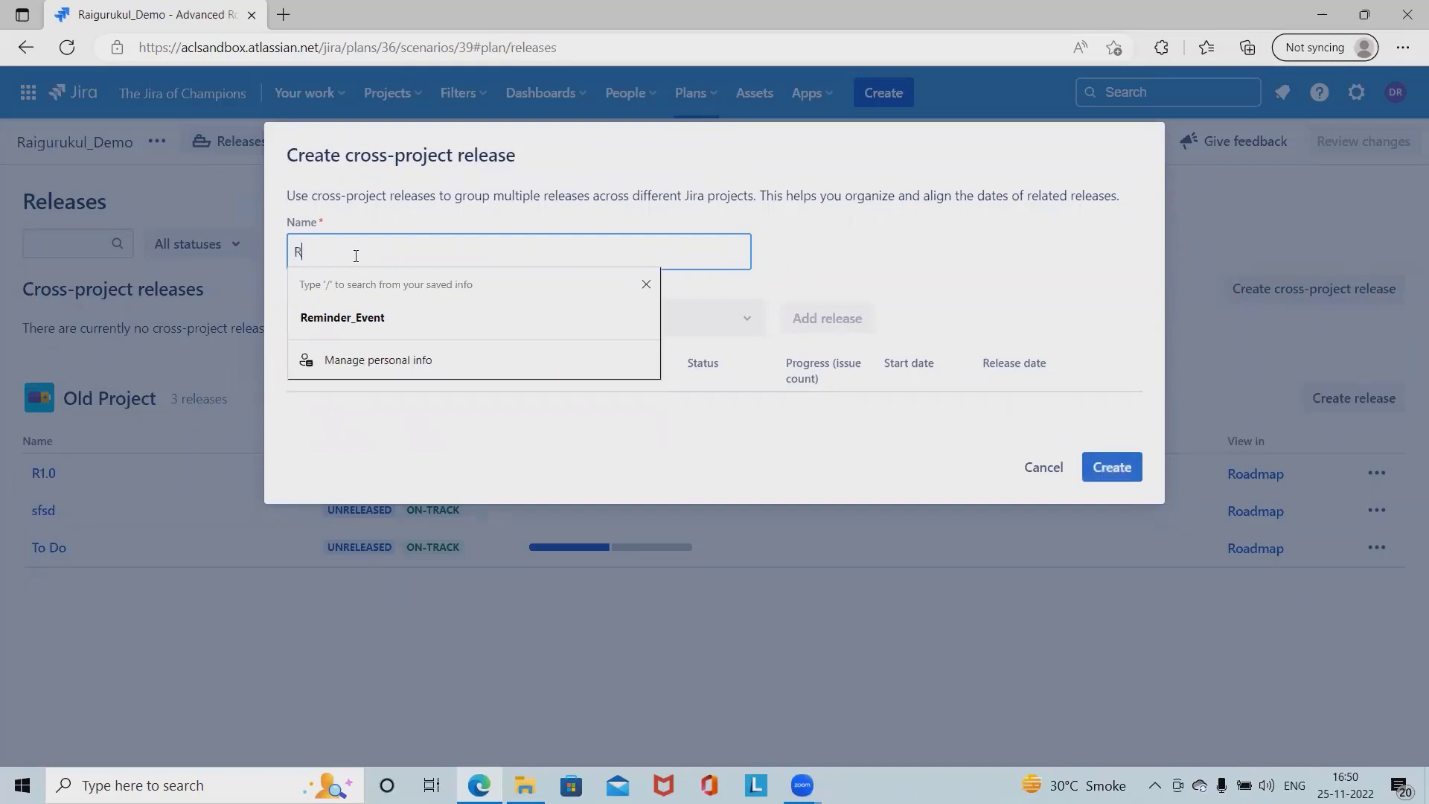
text(1.1)
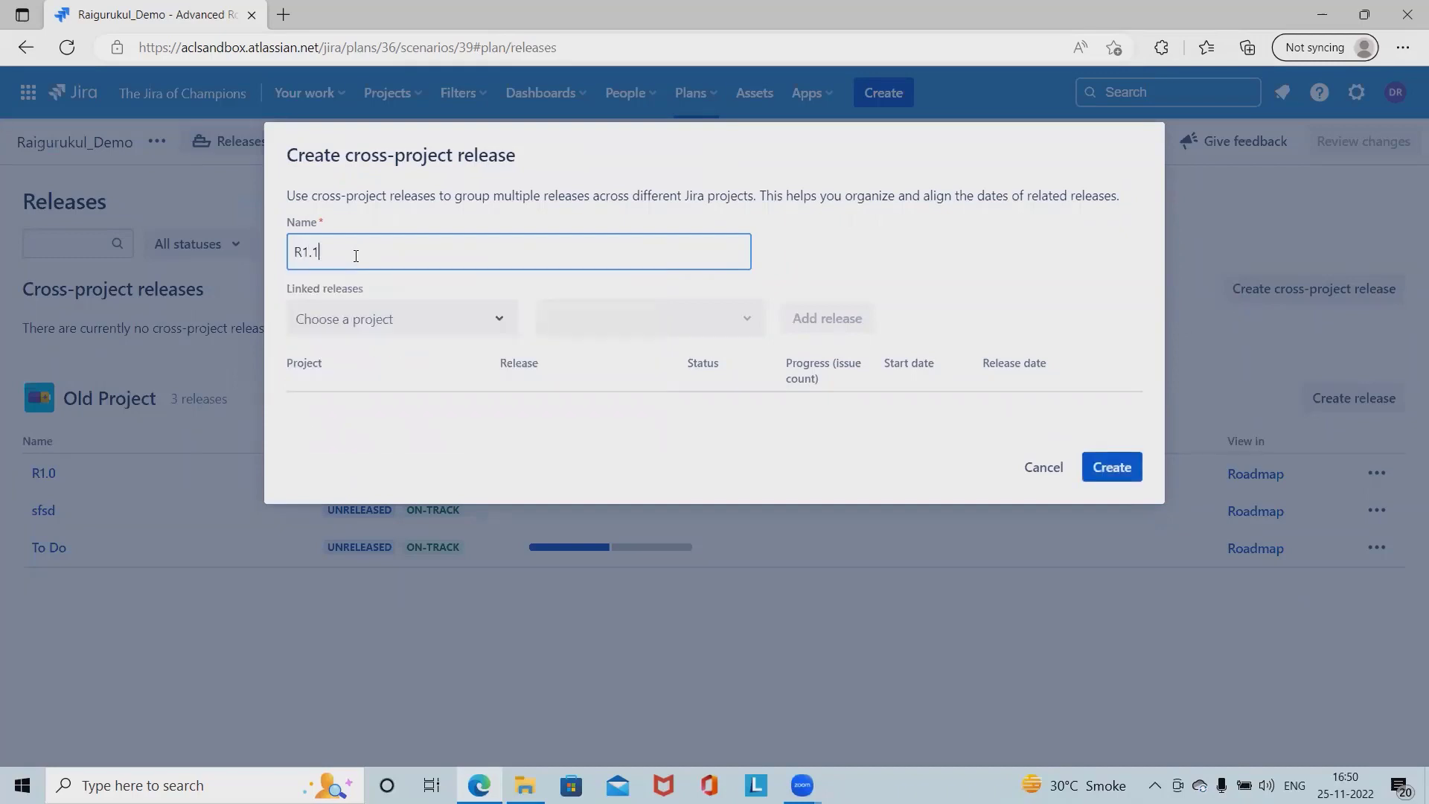
- Link Old Project, browse its releases, then cancel the R1.1 draft
click(484, 321)
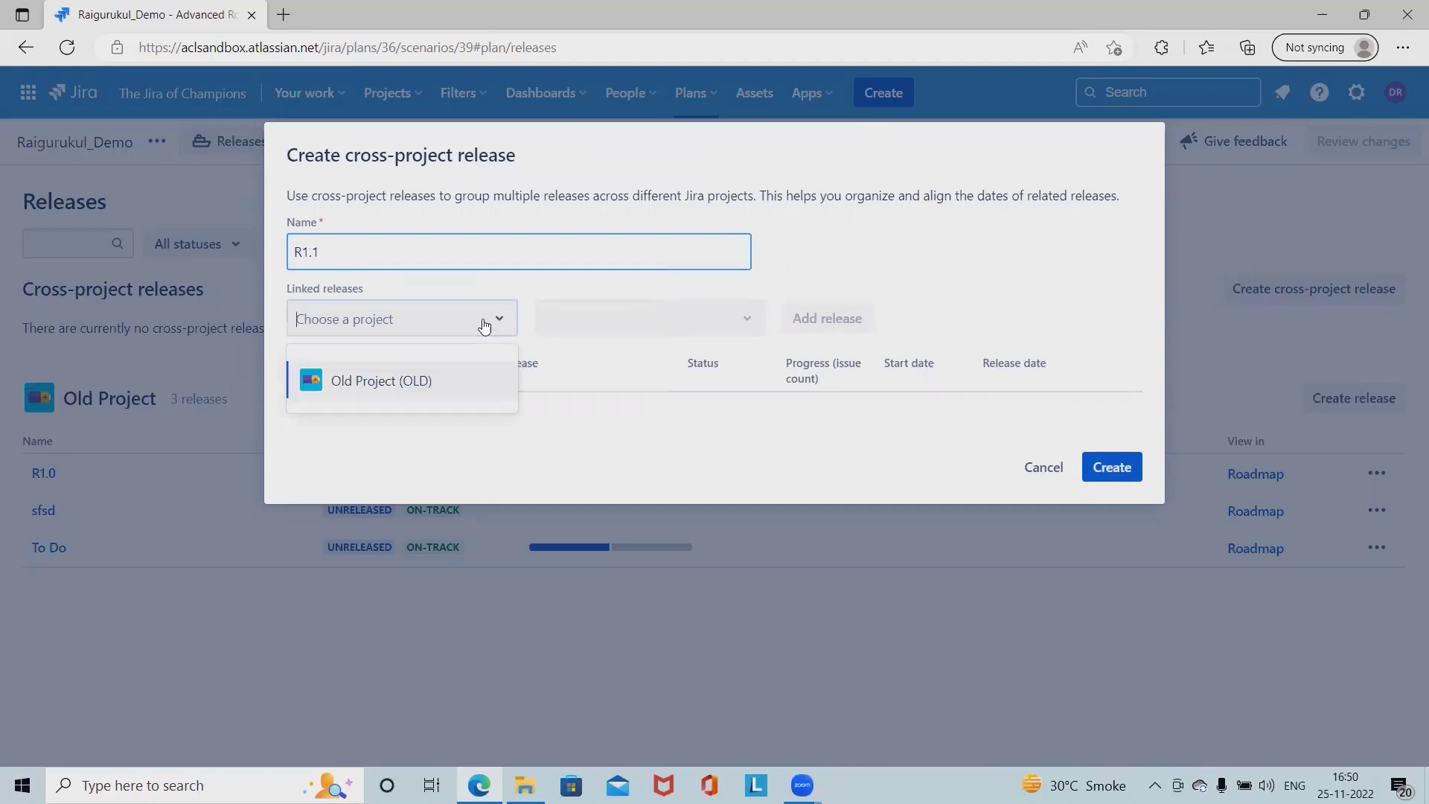
click(456, 400)
click(741, 320)
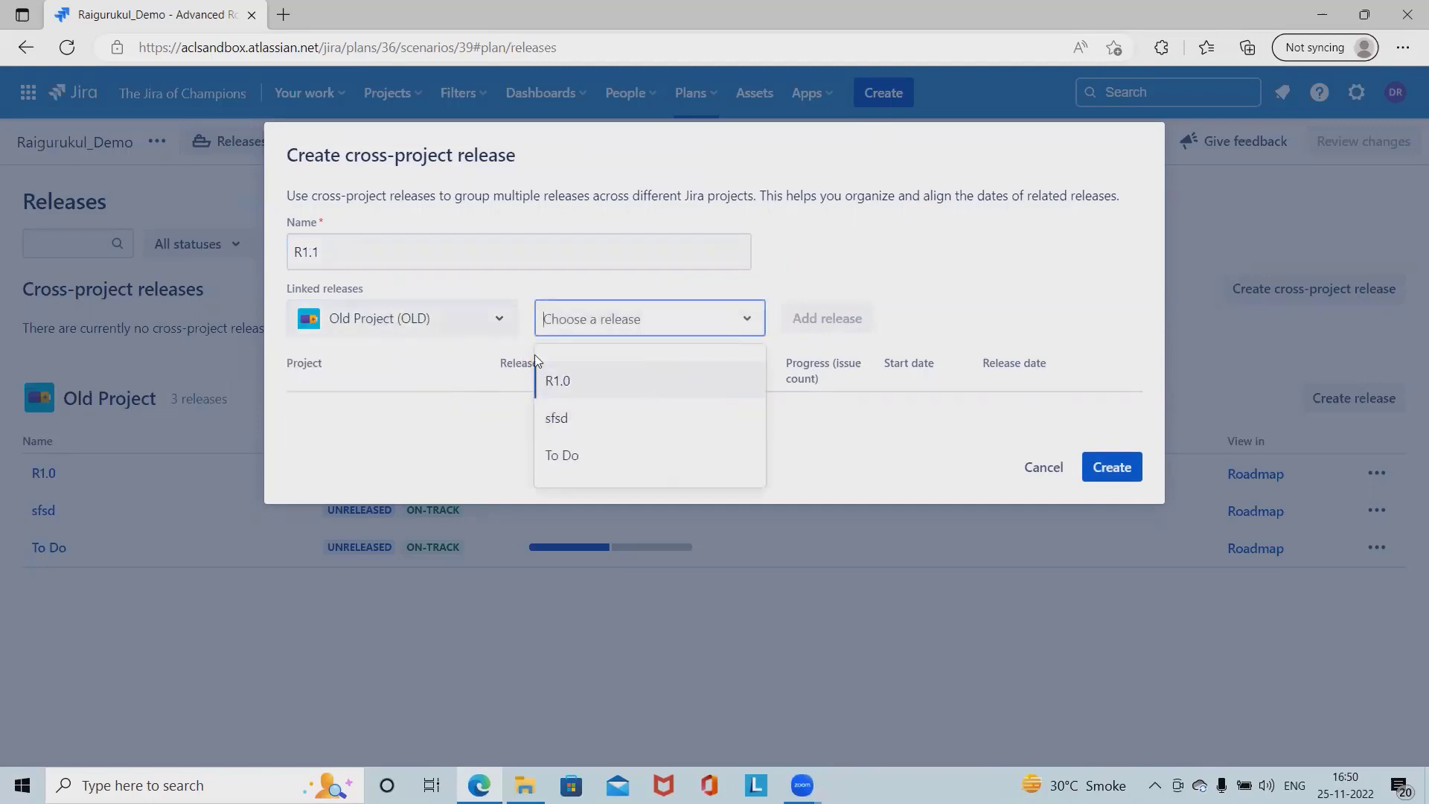
click(921, 285)
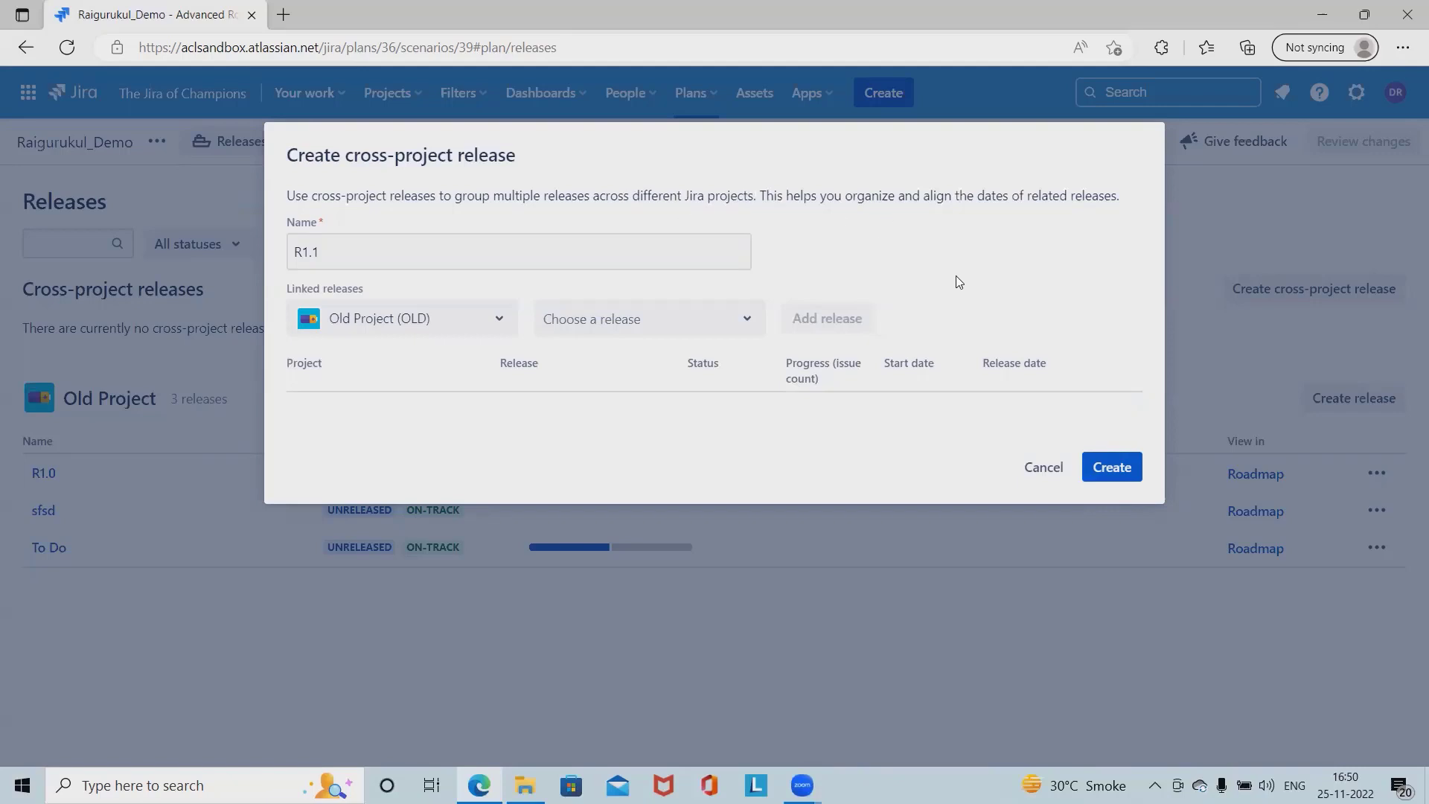
click(1046, 469)
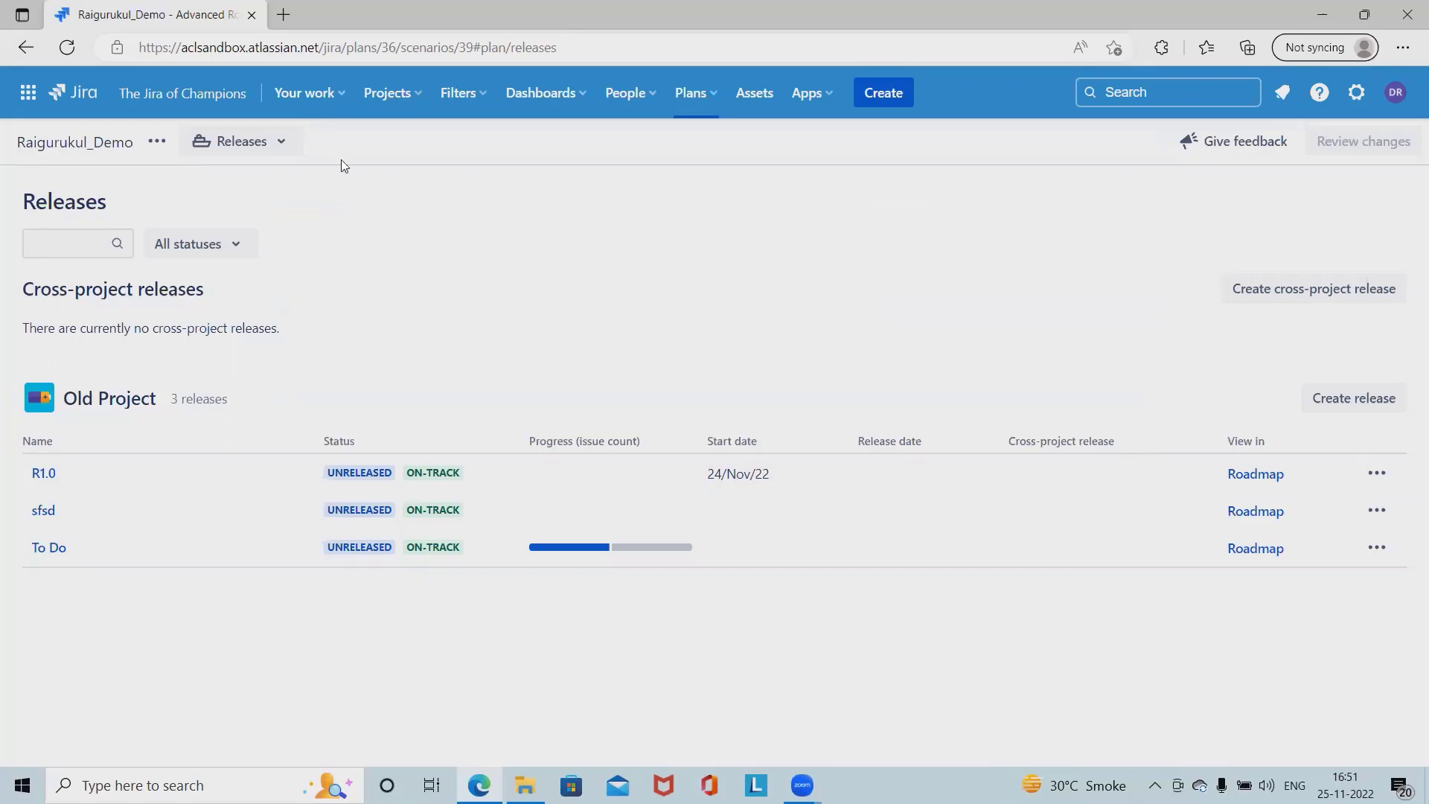
click(271, 142)
click(157, 141)
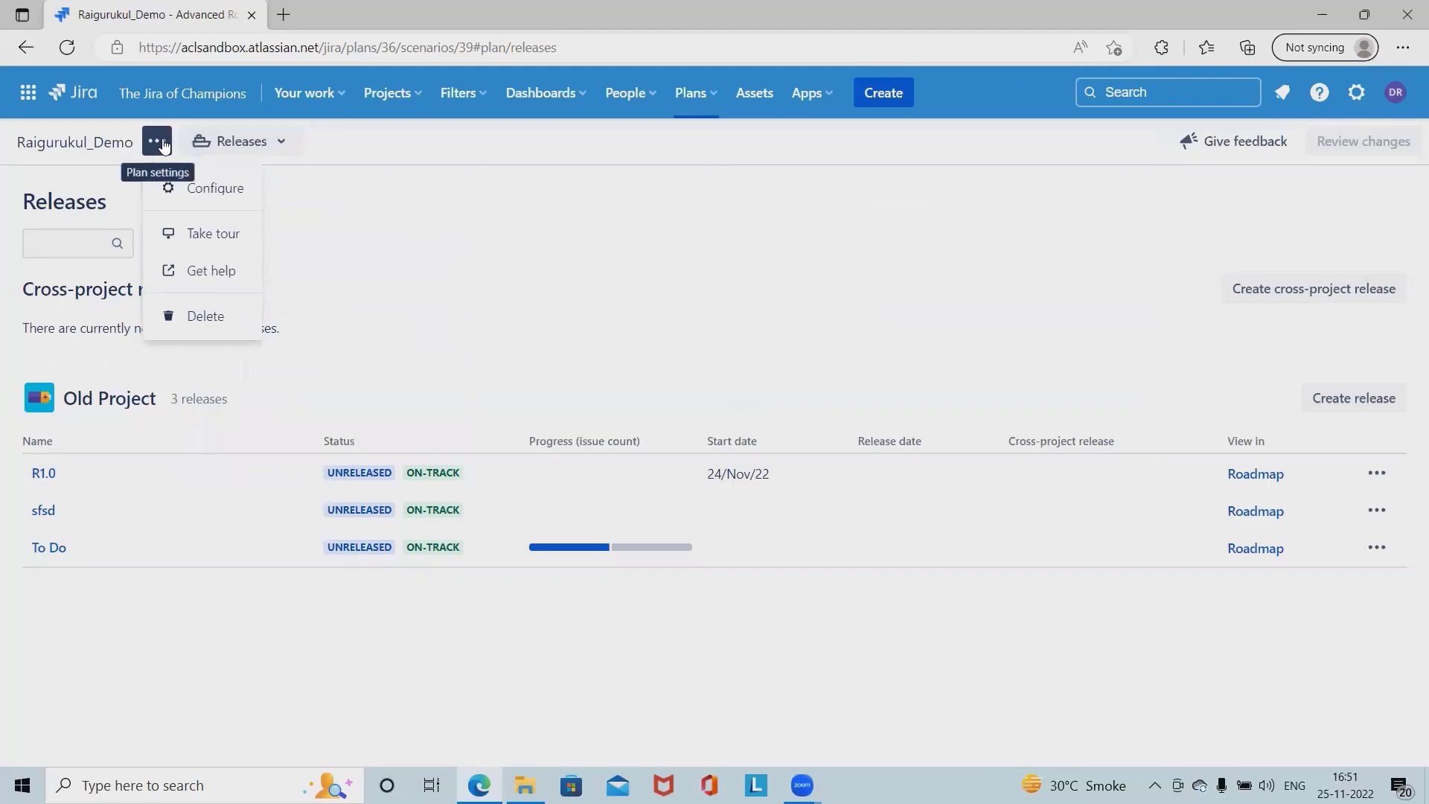
click(204, 192)
scroll(250, 544, down, 2)
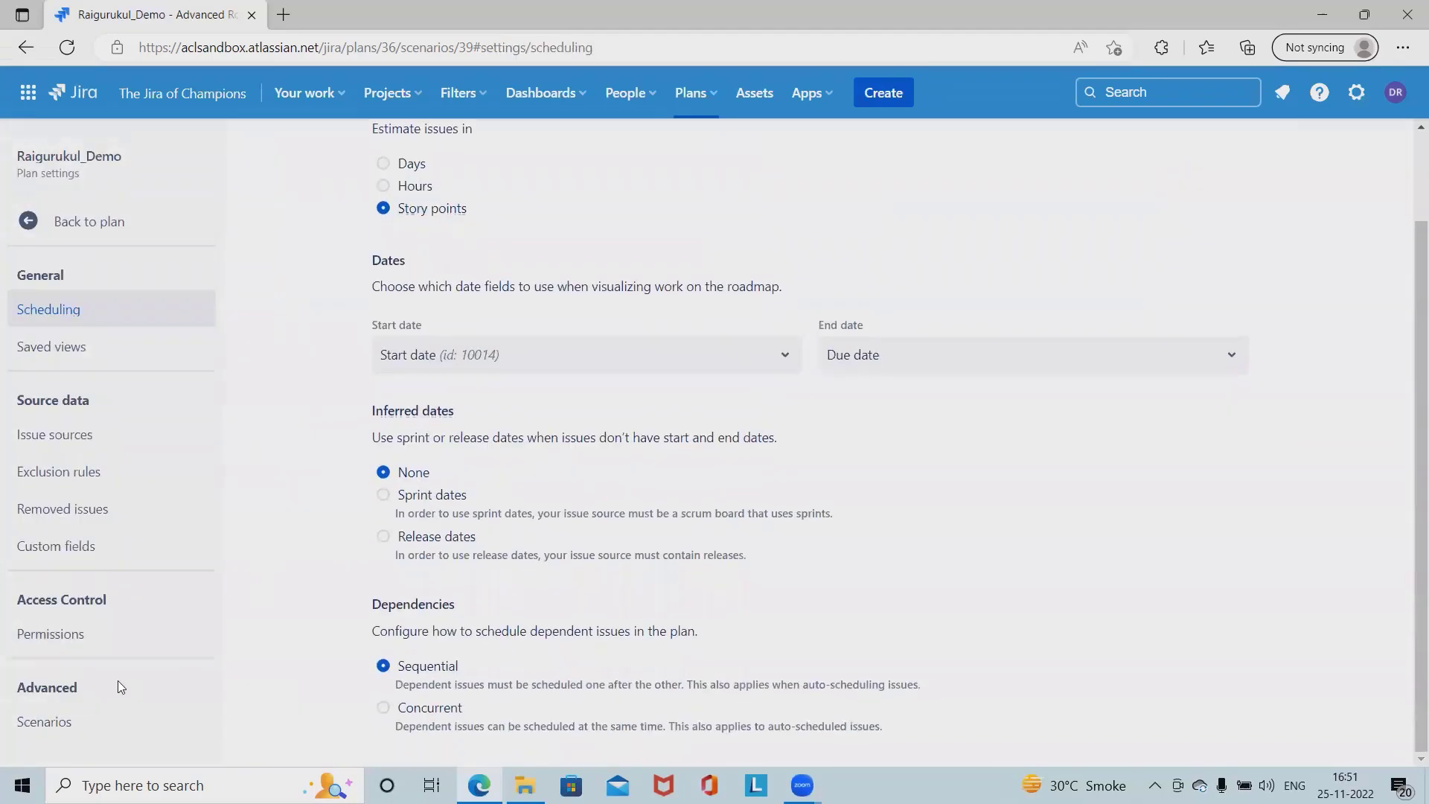
scroll(519, 553, up, 2)
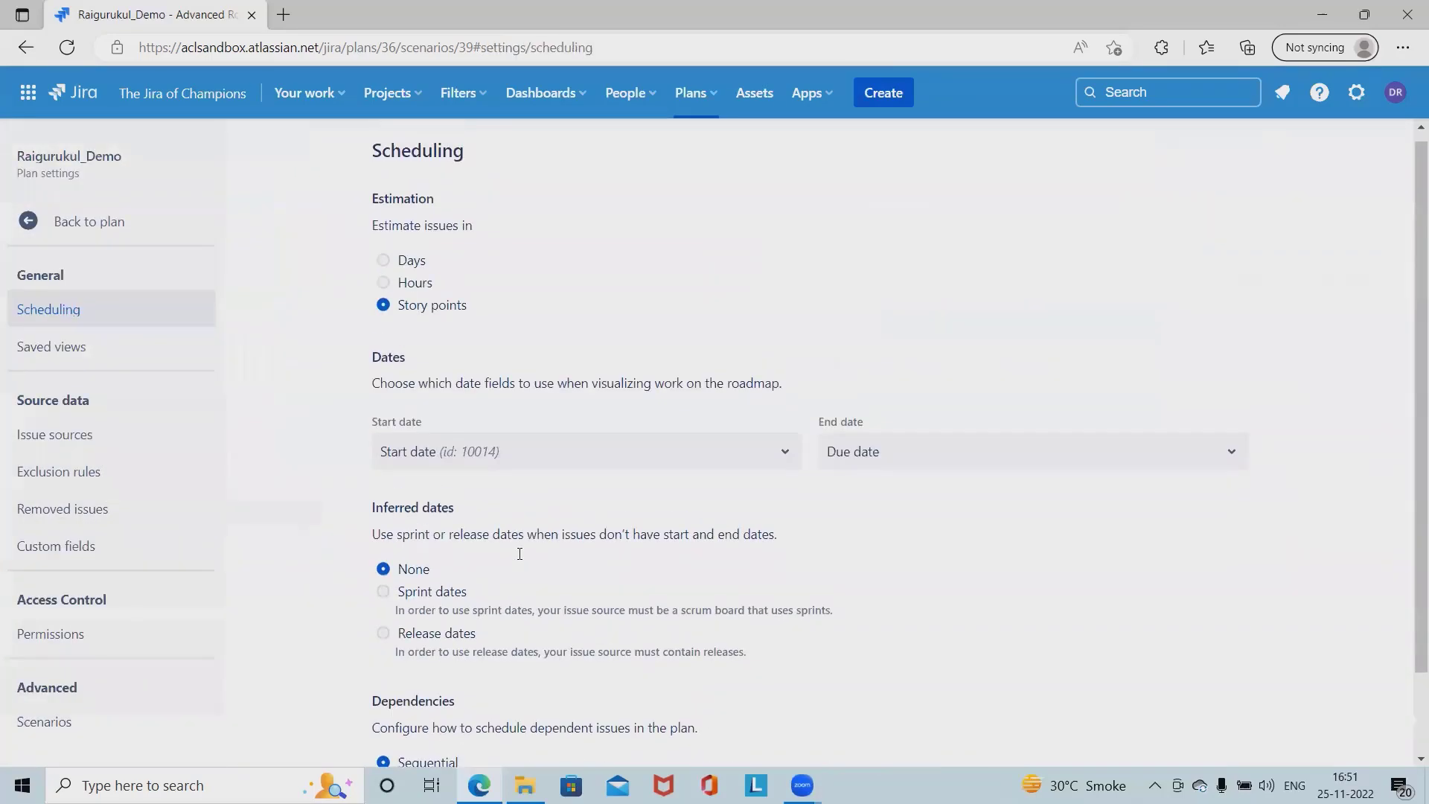
scroll(484, 564, down, 2)
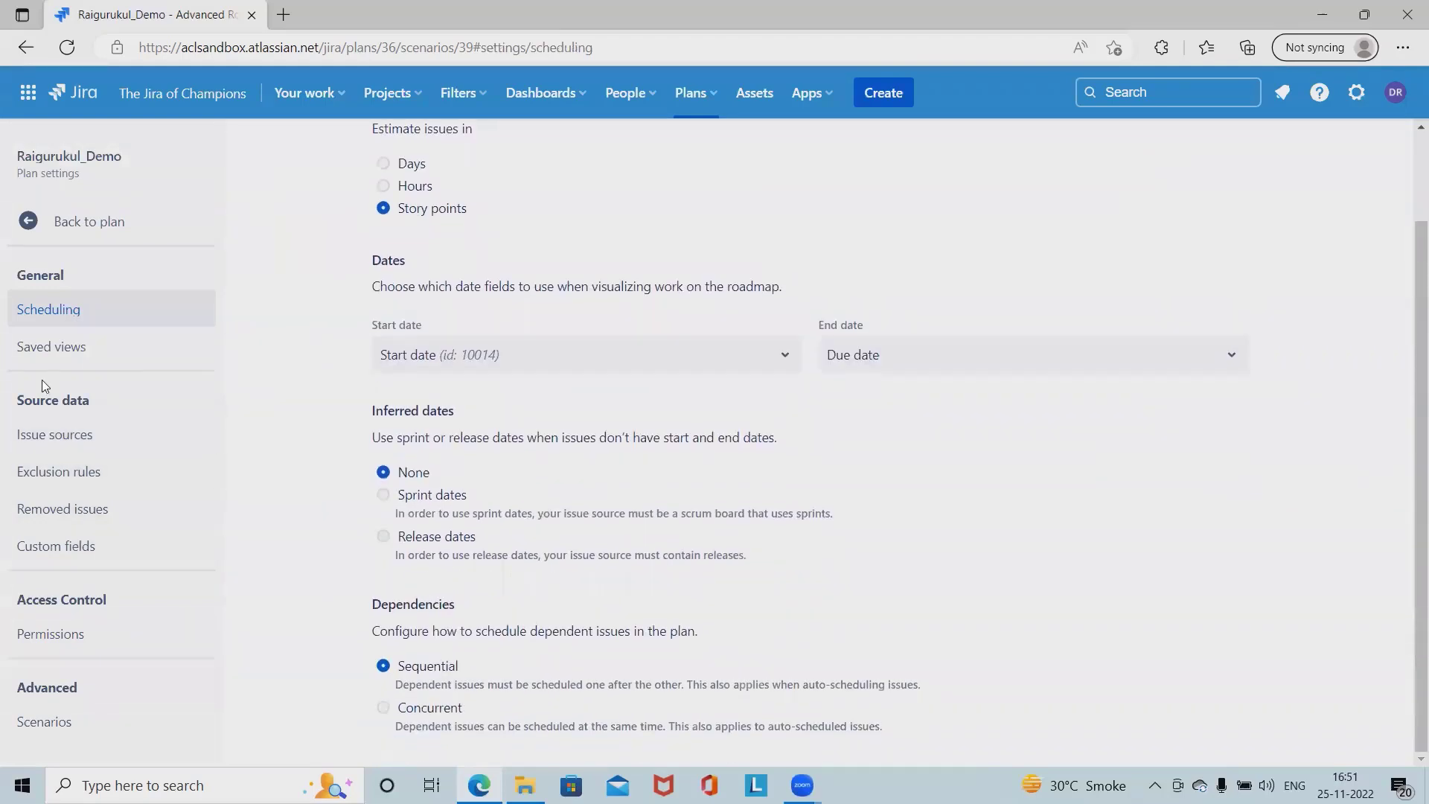
key(alt+Left)
click(233, 253)
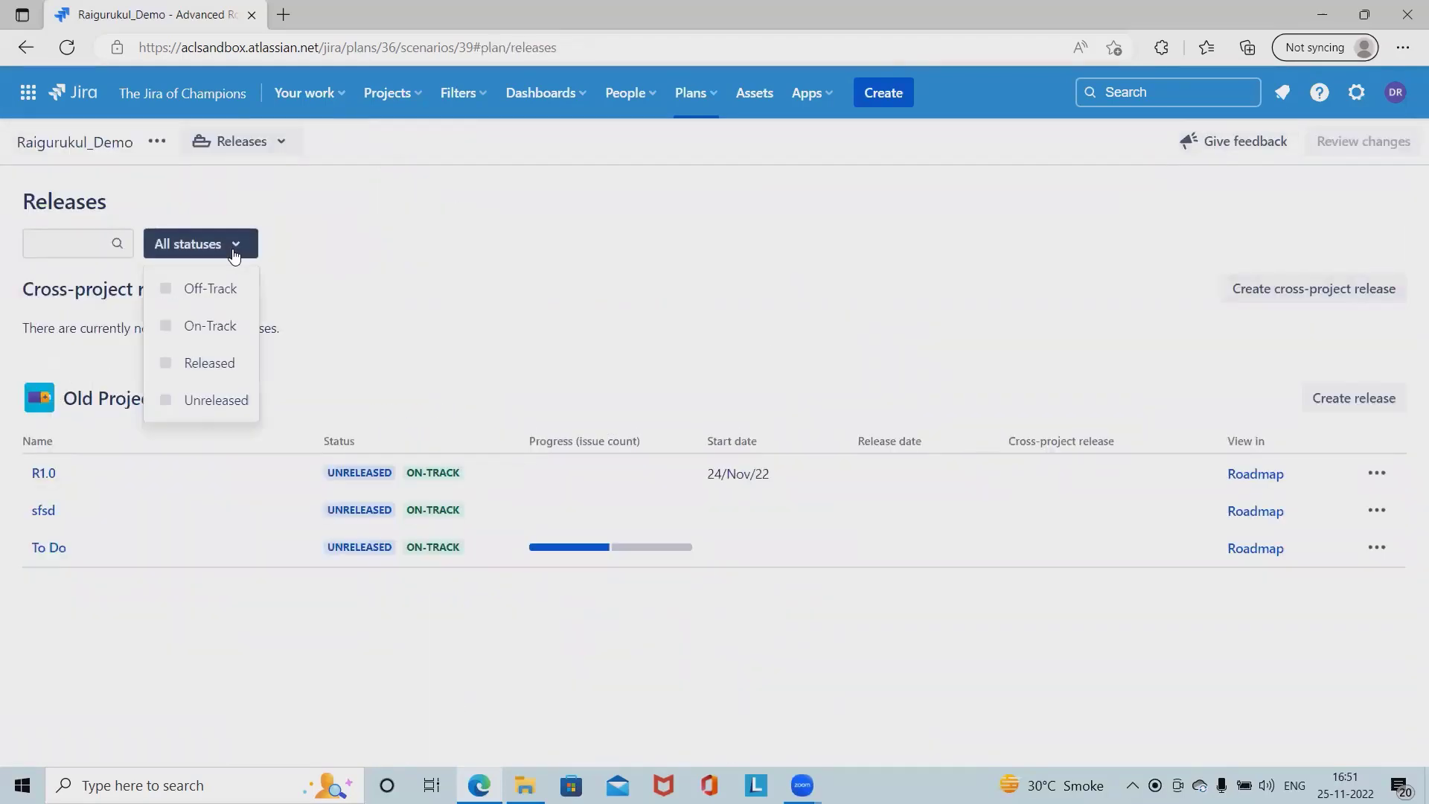
click(216, 288)
click(207, 335)
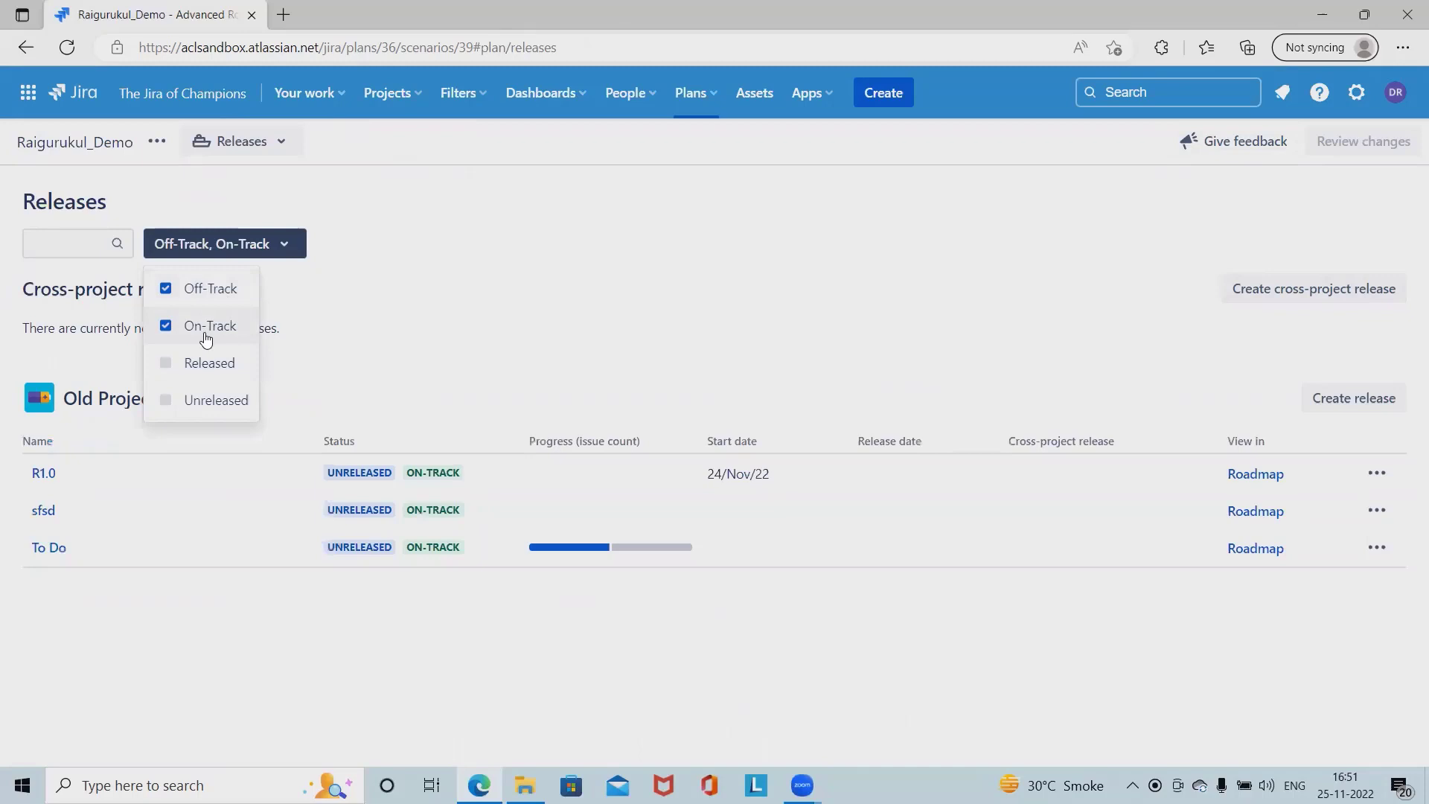
click(194, 361)
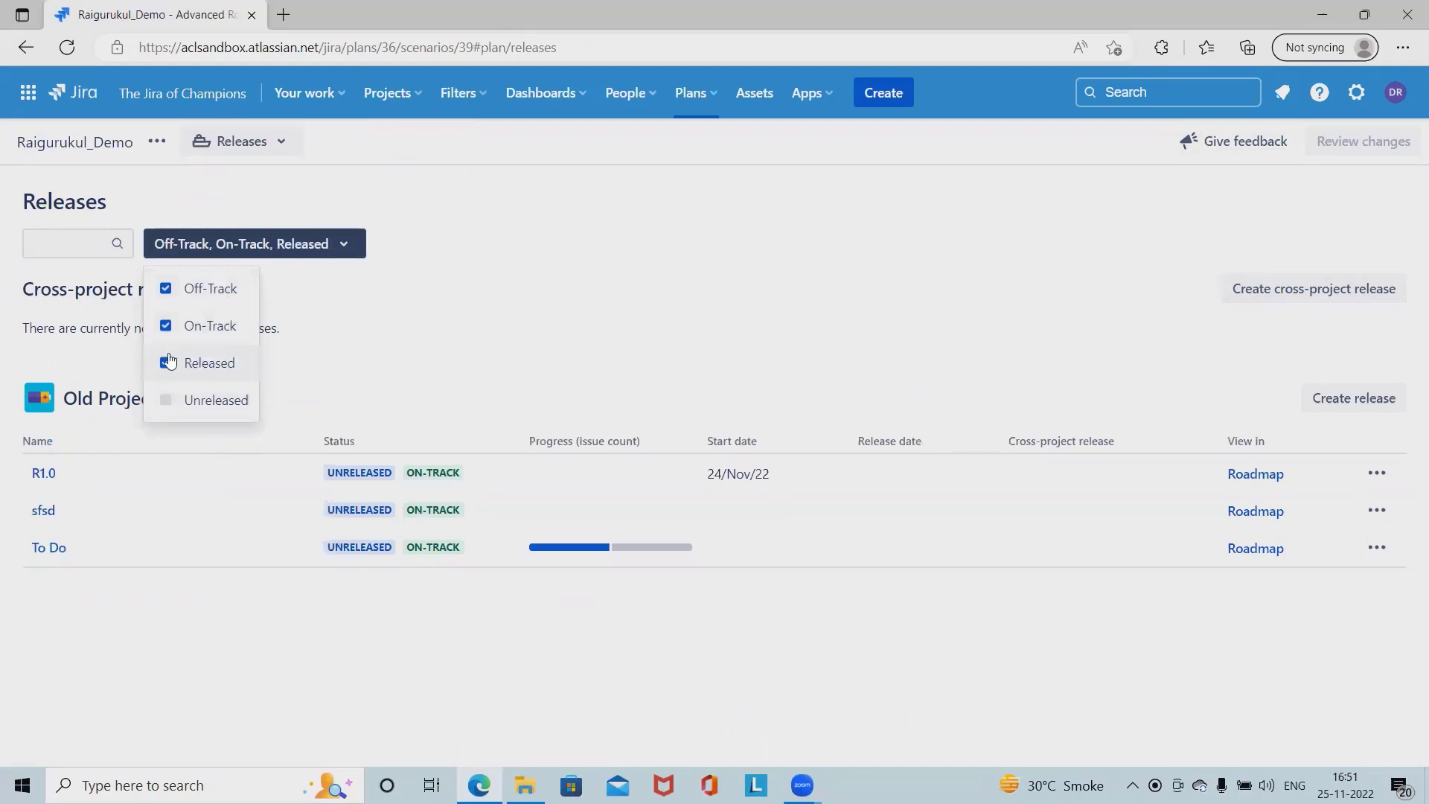
click(168, 400)
click(167, 290)
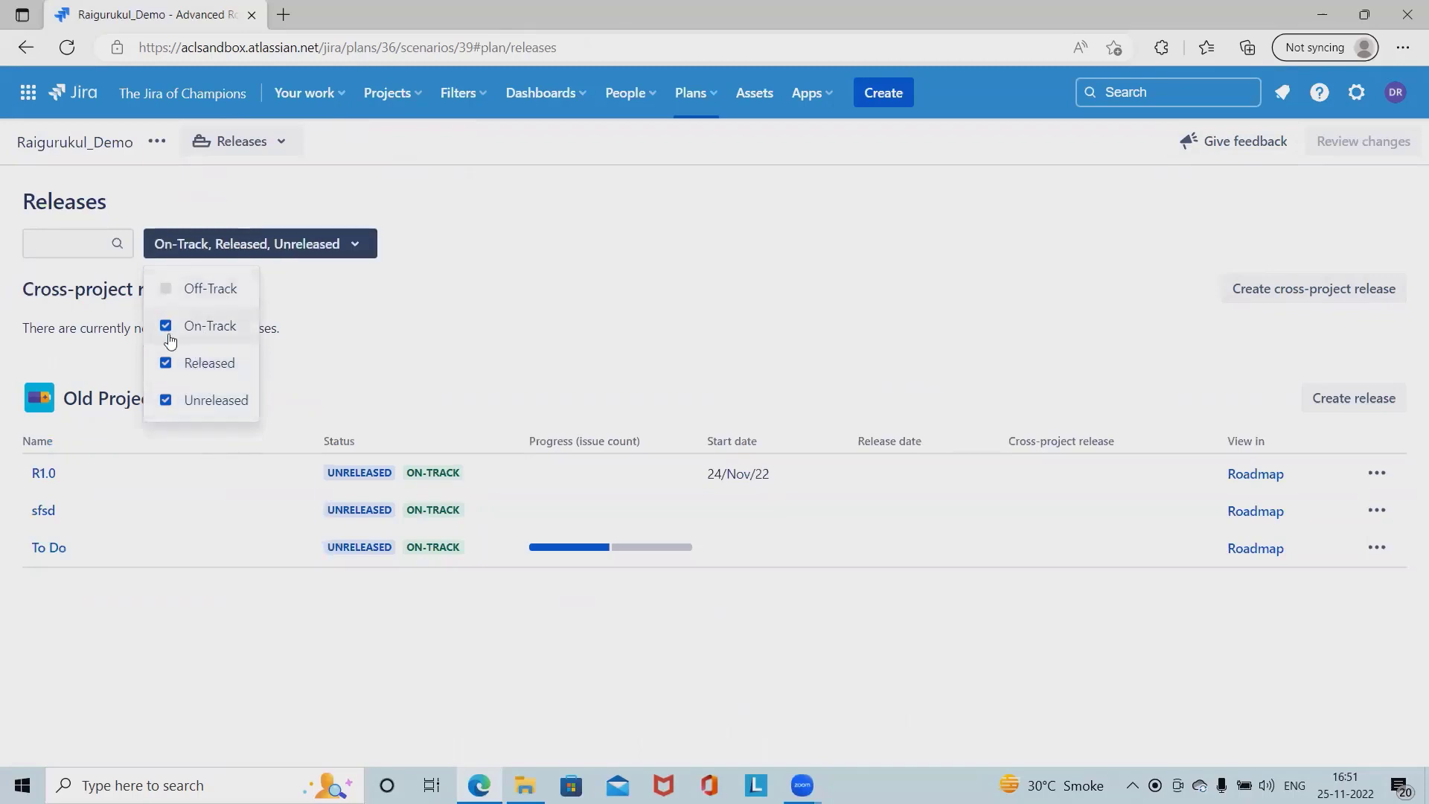
click(168, 326)
click(167, 363)
click(166, 400)
click(442, 510)
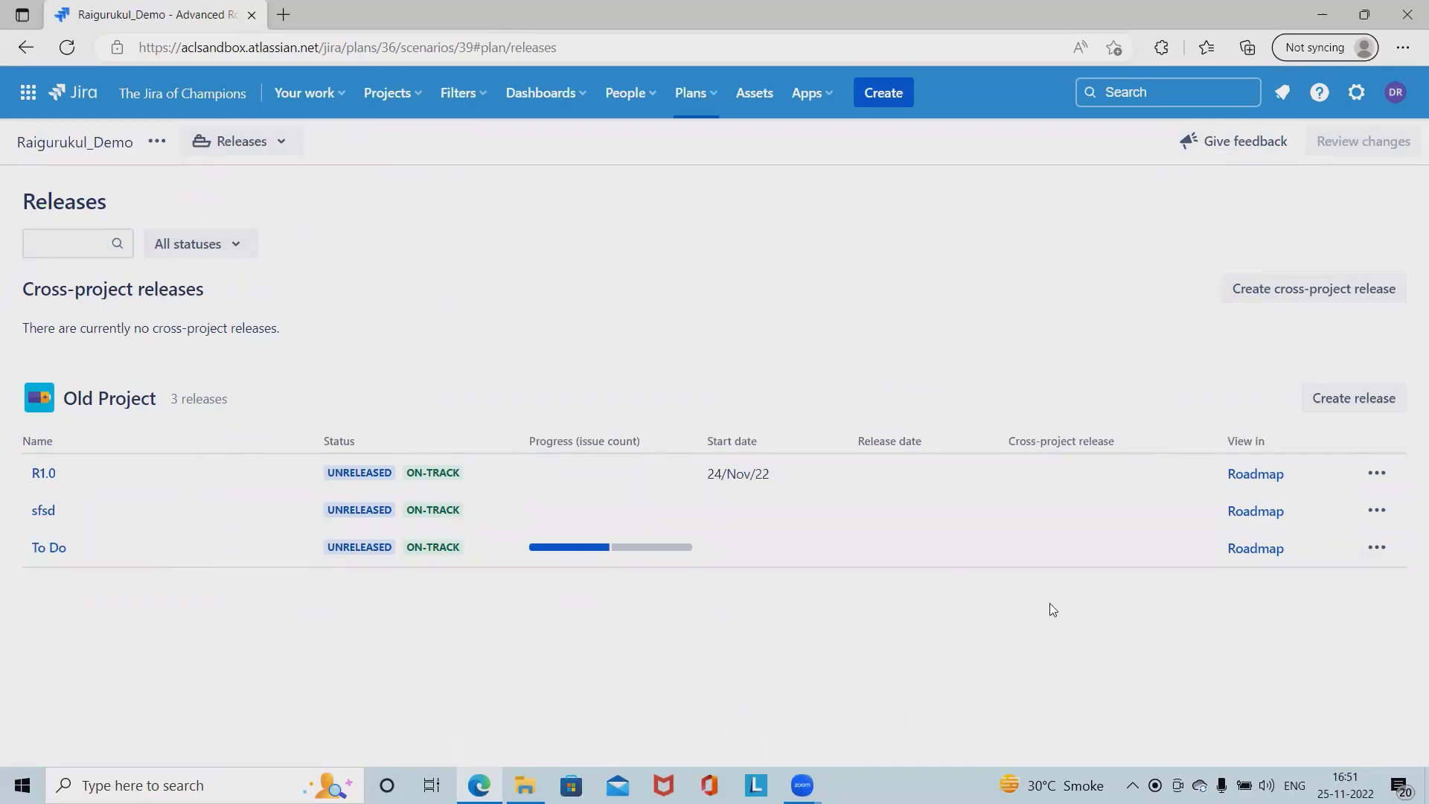
- Show R1.0's Edit, Remove and Add to cross-project release actions
click(1376, 473)
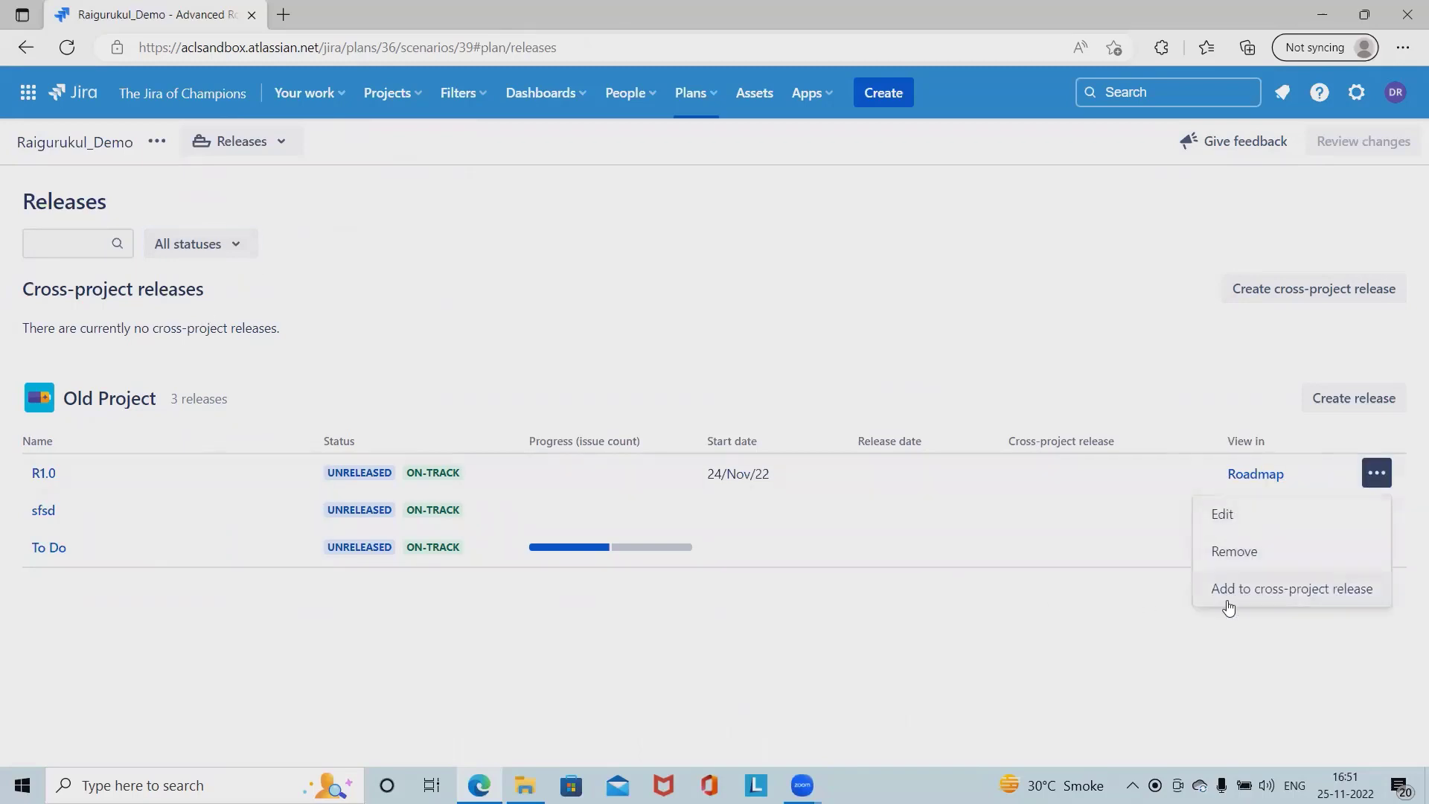